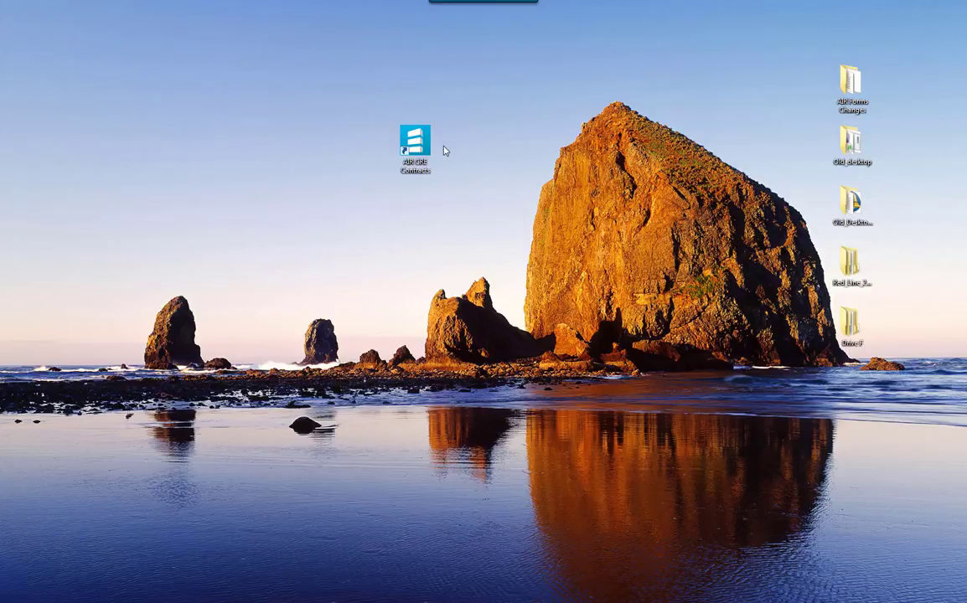
Launch AIR CRE Contracts from its desktop shortcut.
double_click(431, 151)
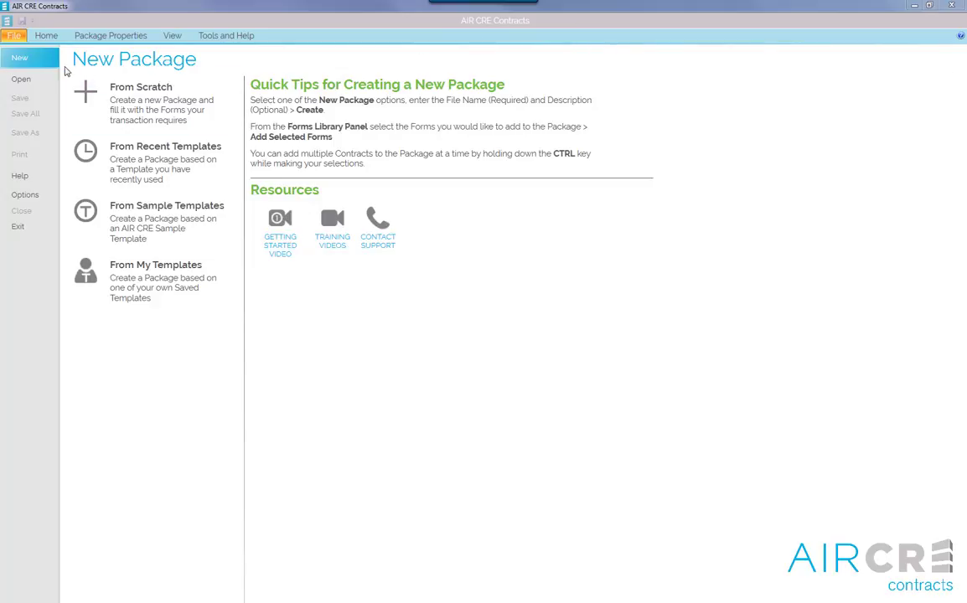
Create a from-scratch package named 'ABC Company' with a blank description.
key("ctrl")
key("ctrl")
left_click(142, 98)
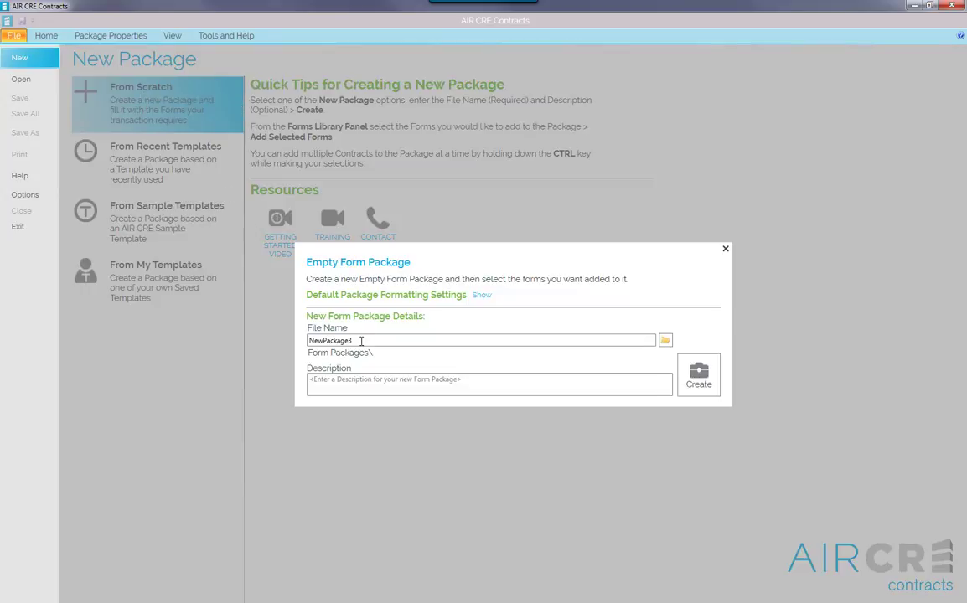
left_click_drag(362, 339, 289, 343)
type("ABC Company")
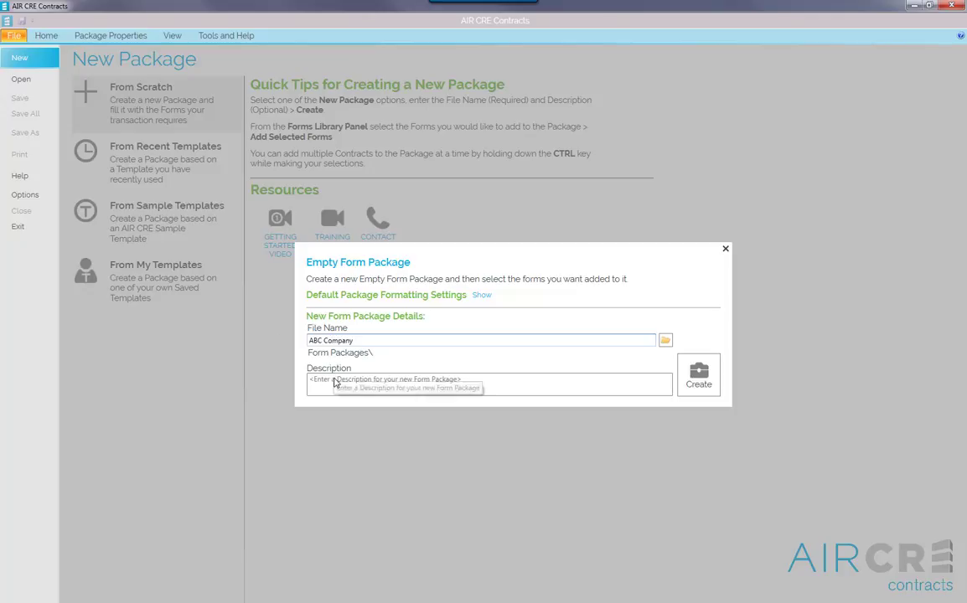
left_click(334, 378)
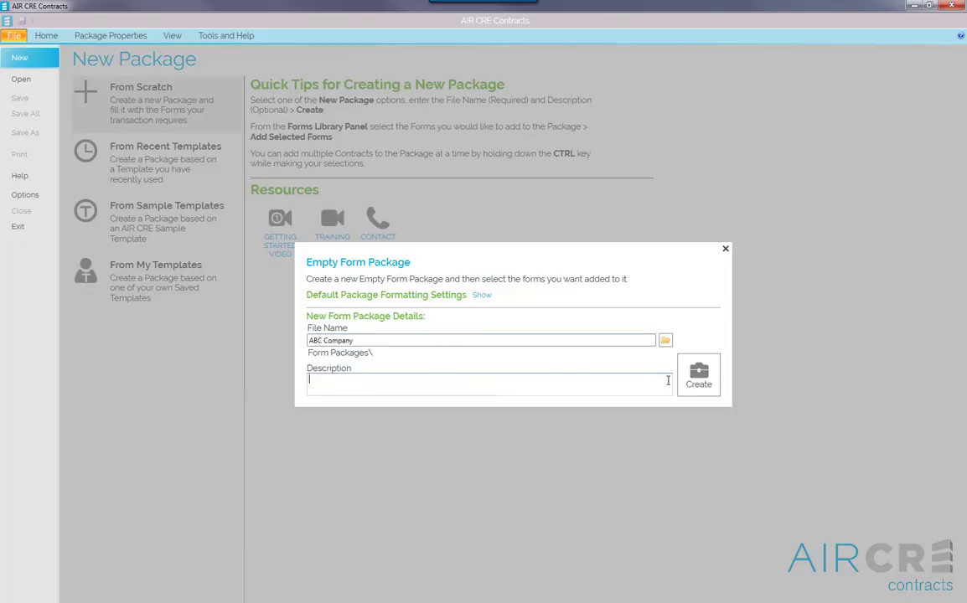
left_click(714, 383)
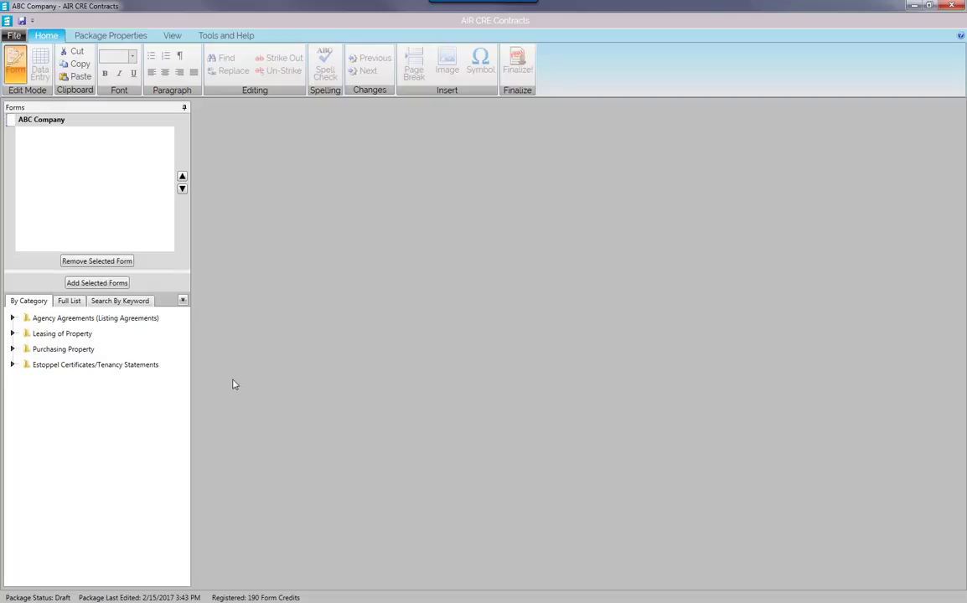
Add Single Tenant Gross from Leasing of Property > Commercial/Industrial Leases to the package.
double_click(86, 334)
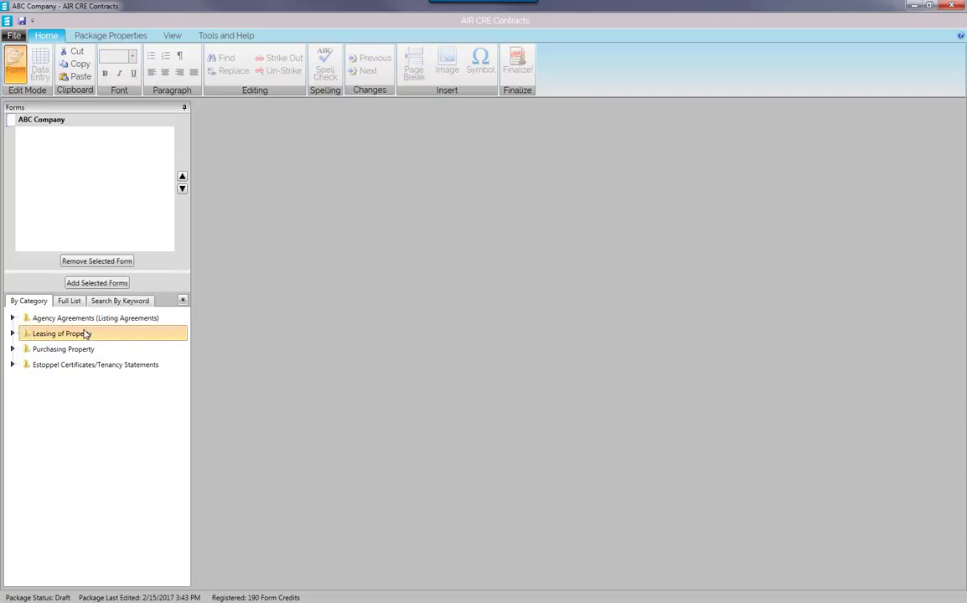
double_click(83, 350)
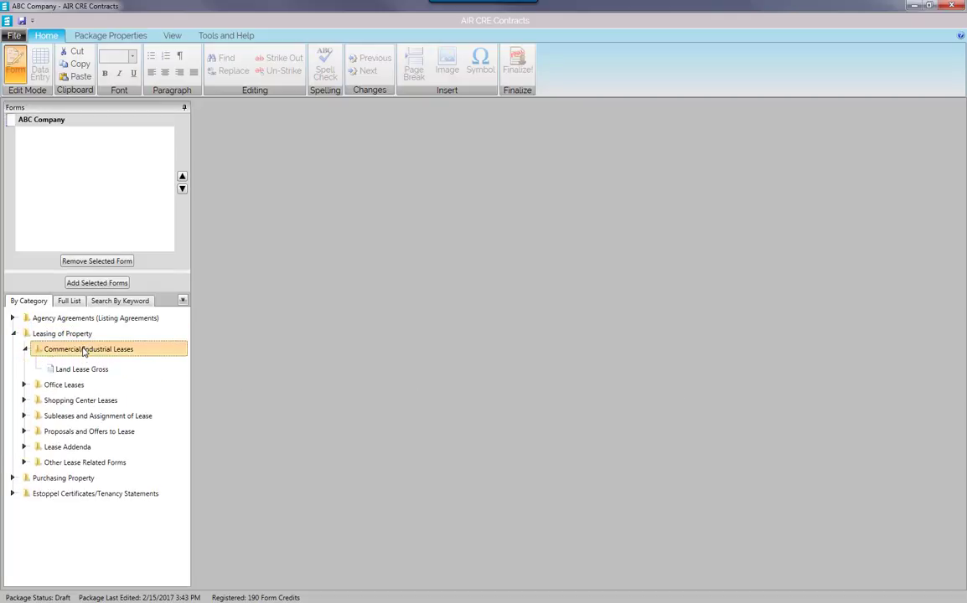
left_click(82, 366)
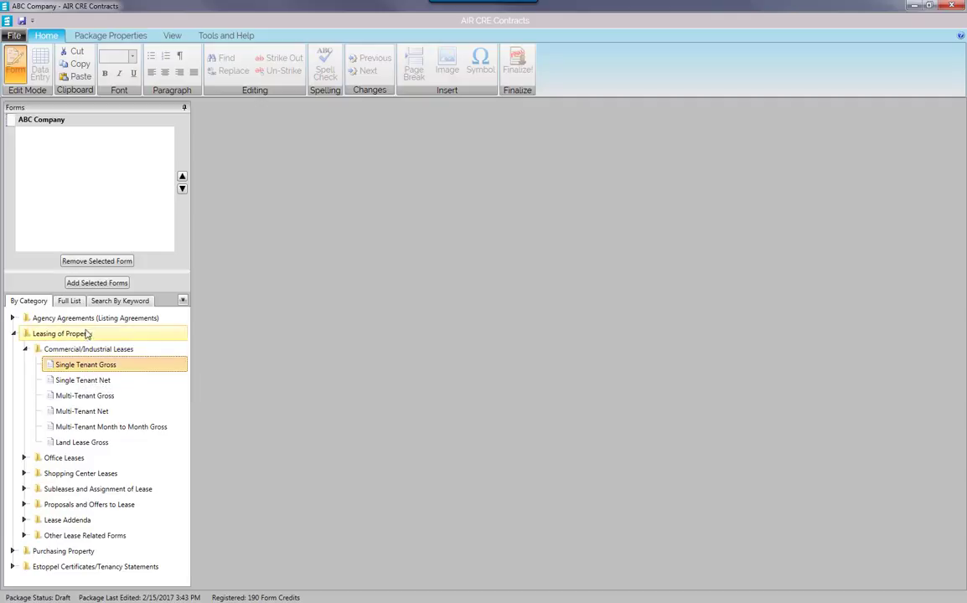
left_click(97, 283)
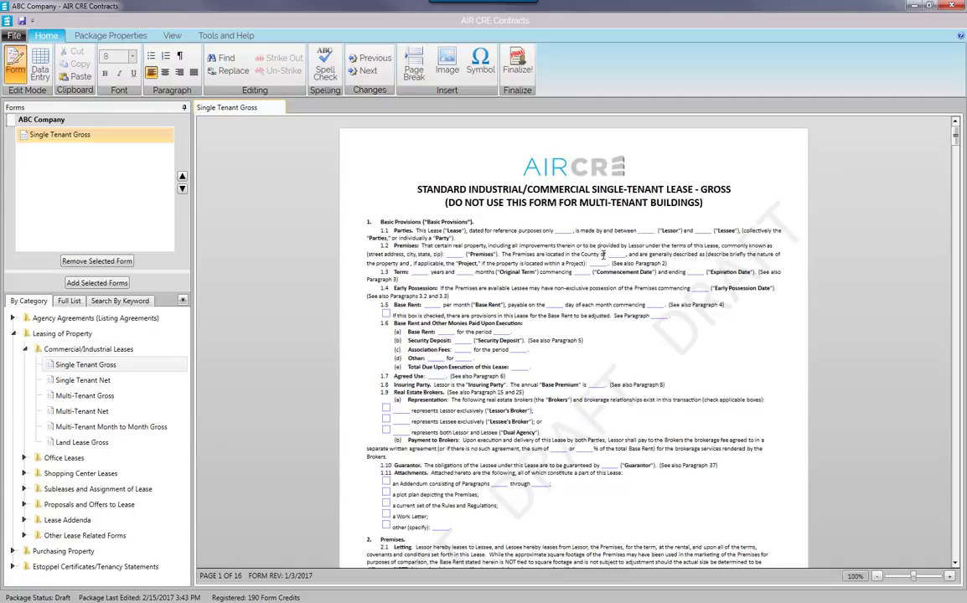
Enter reference date 12/12/2017 and the lessor's name, then switch to Data Entry view.
left_click(563, 231)
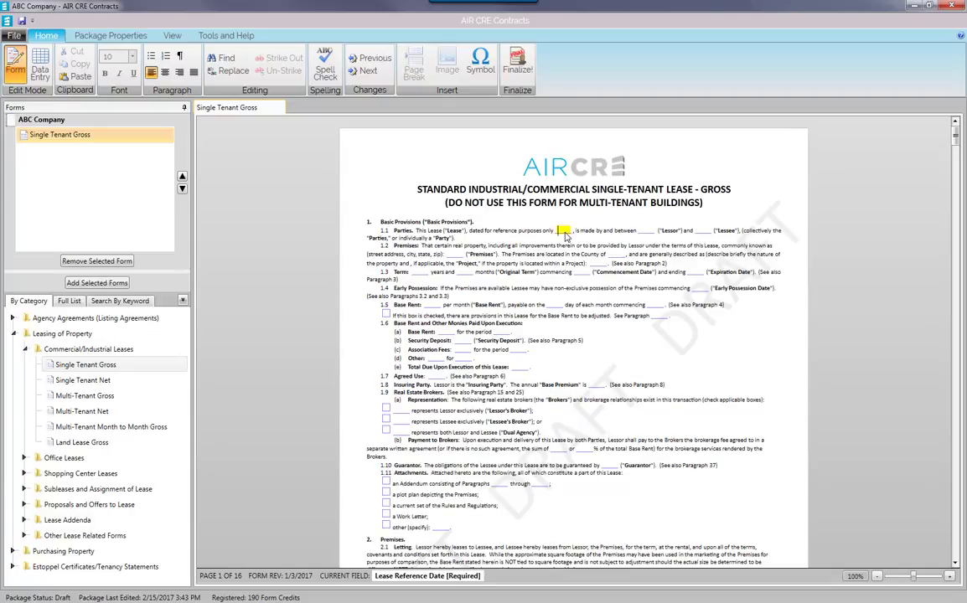
type("12/1")
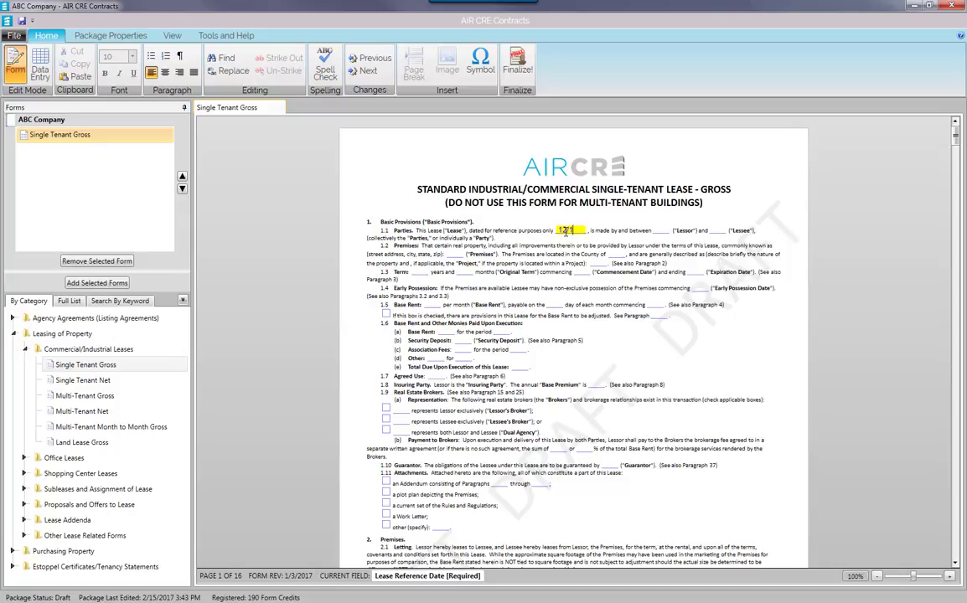
type("2/2017")
key("Tab")
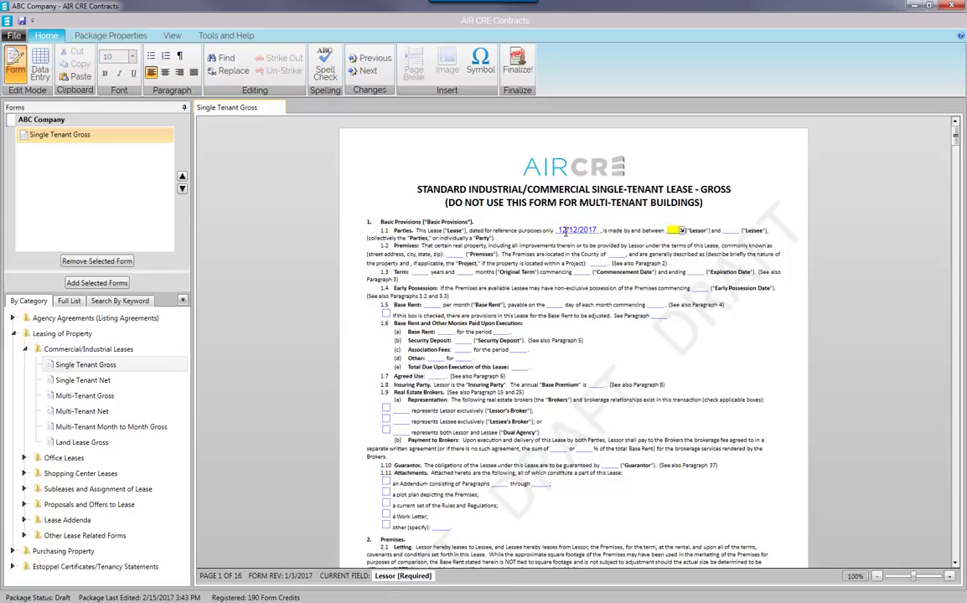
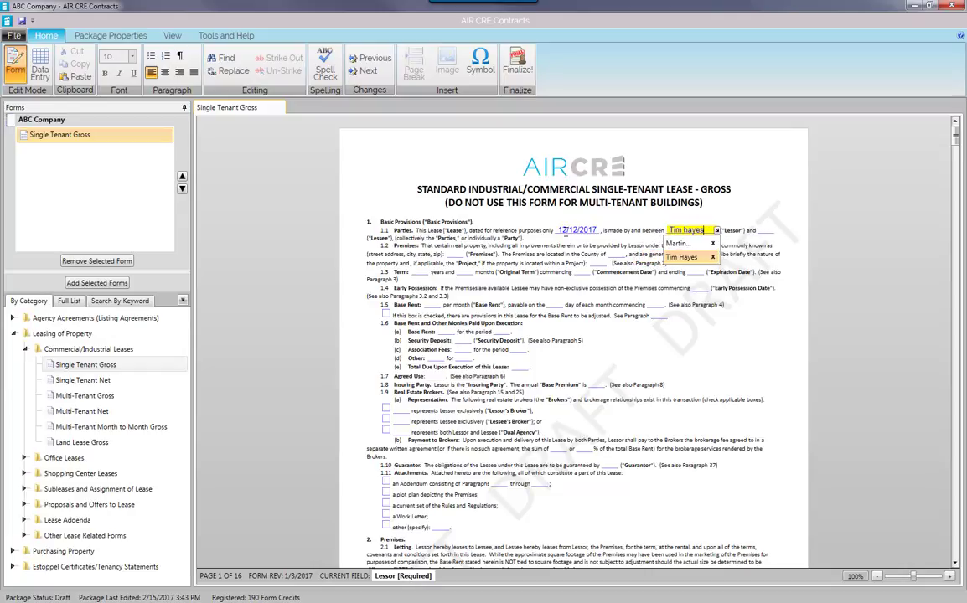
key("Tab")
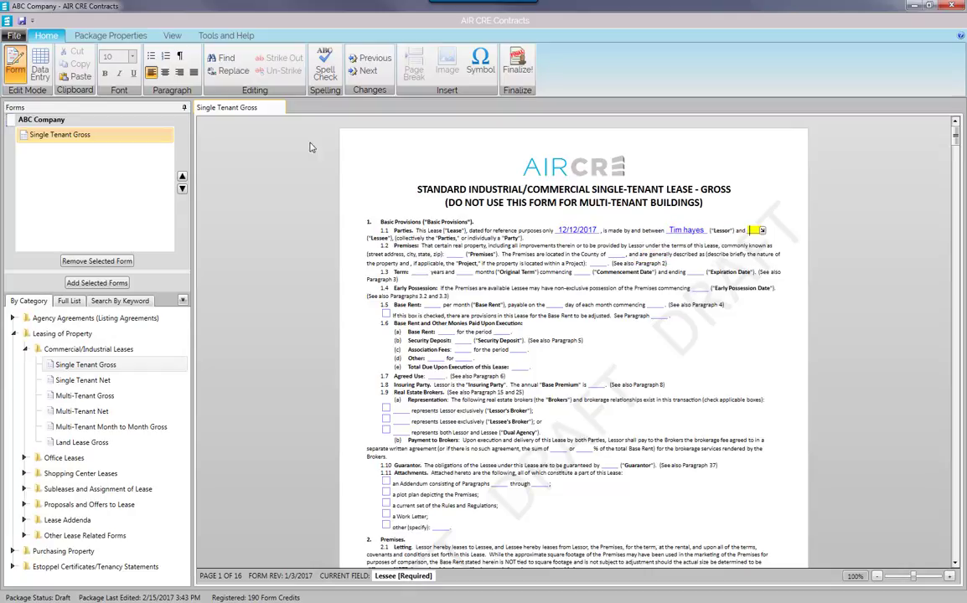
left_click(39, 71)
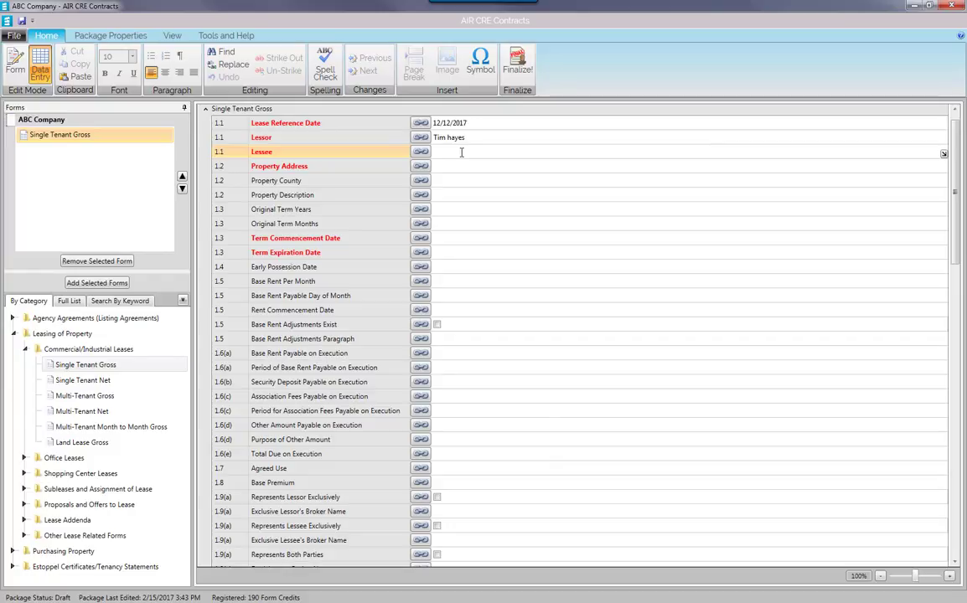
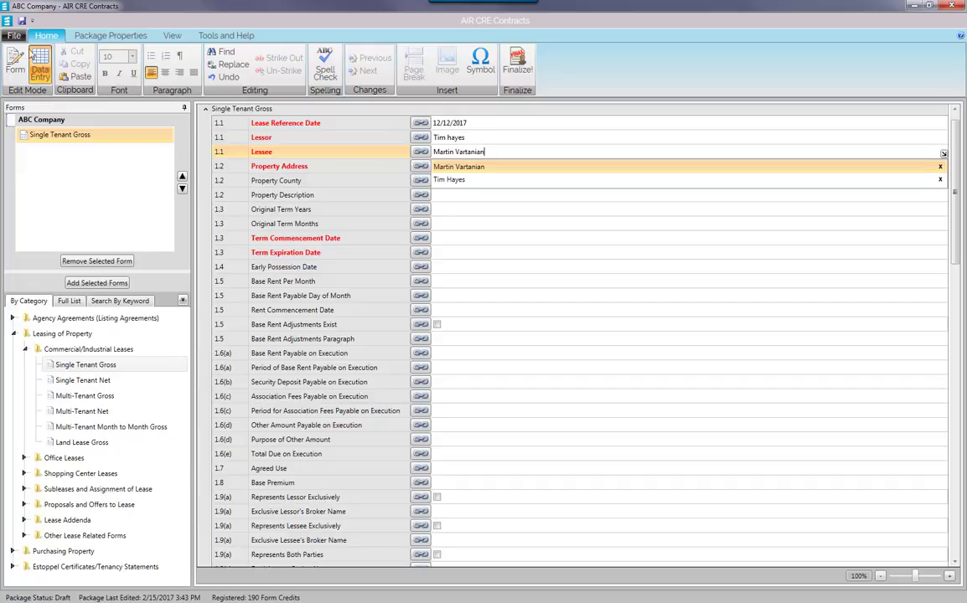
Enter the lessee's name in the Data Entry grid and return to the Form view.
left_click(21, 57)
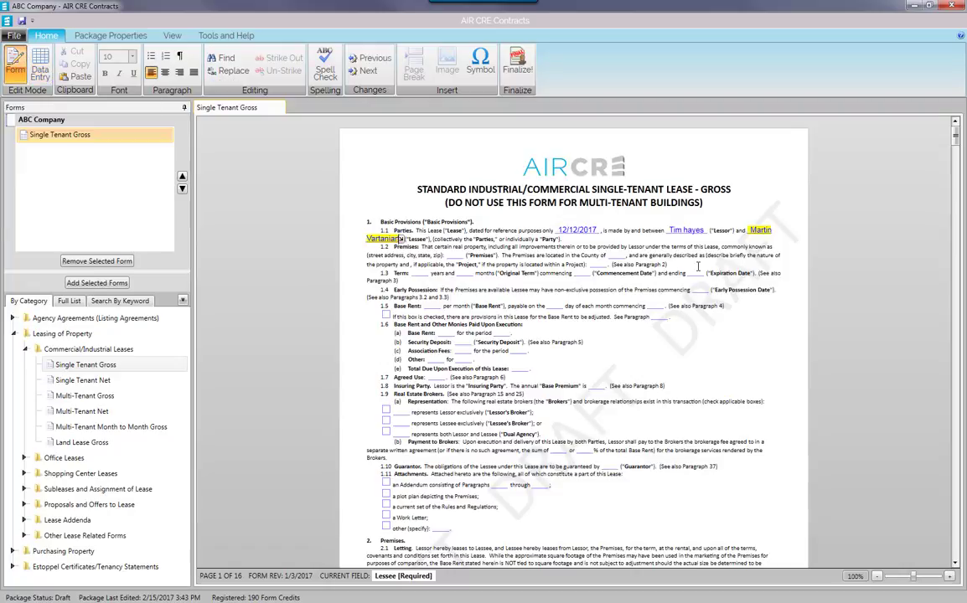
Add the Arbitration Agreement and Lessor's Option To Cancel addenda, then reopen Single Tenant Gross.
left_click(25, 349)
double_click(49, 427)
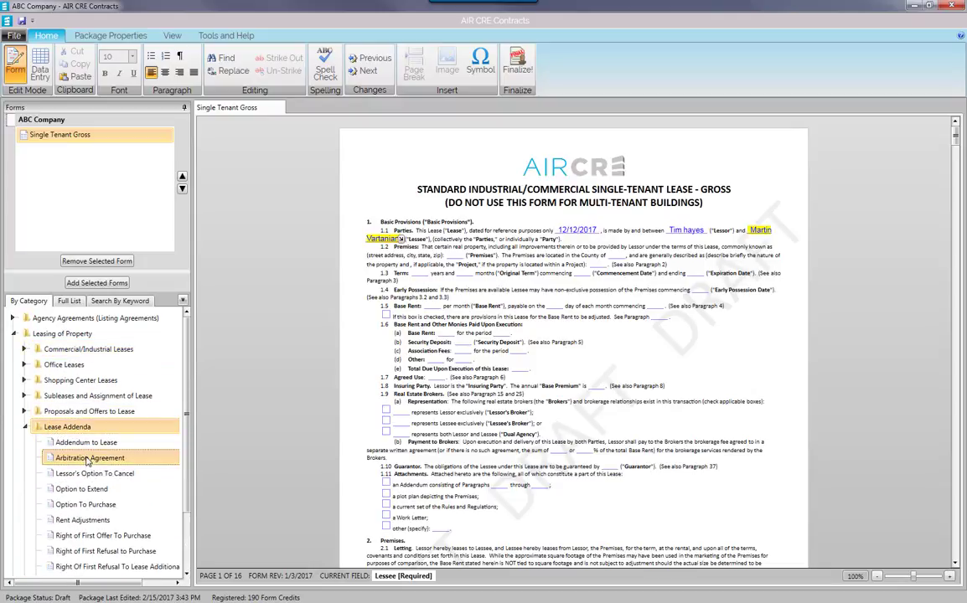
left_click(88, 474, "ctrl")
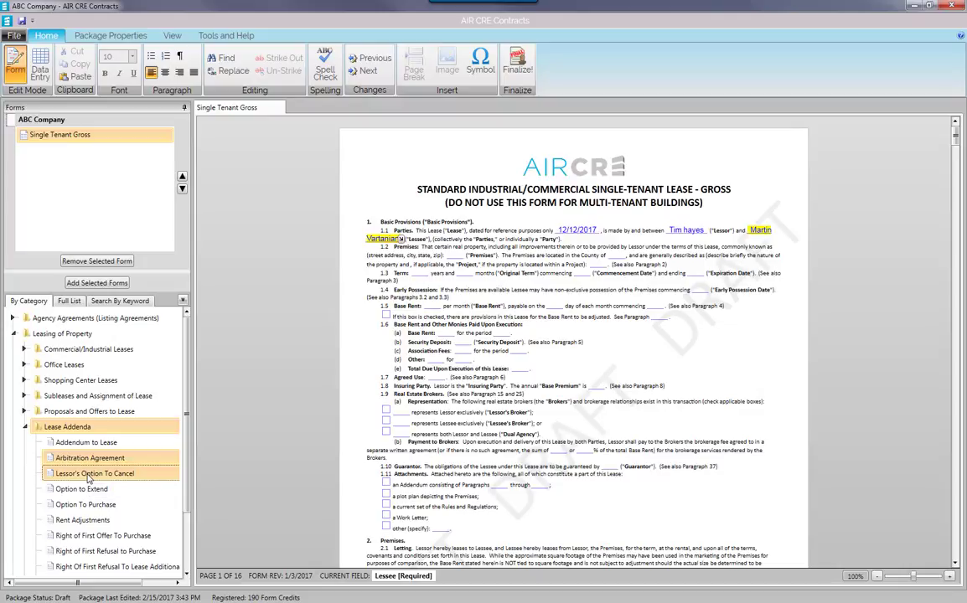
left_click(98, 284)
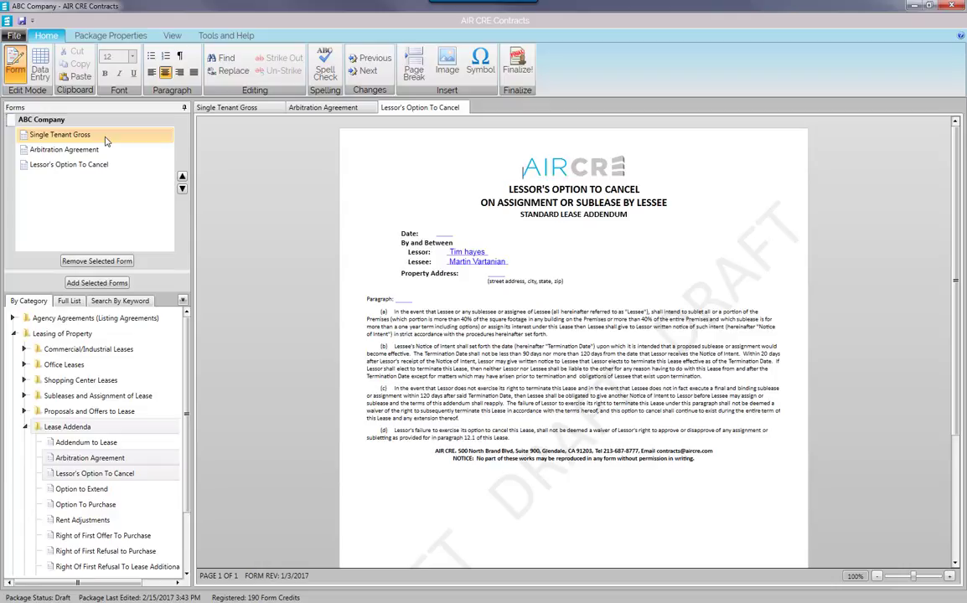
left_click(105, 137)
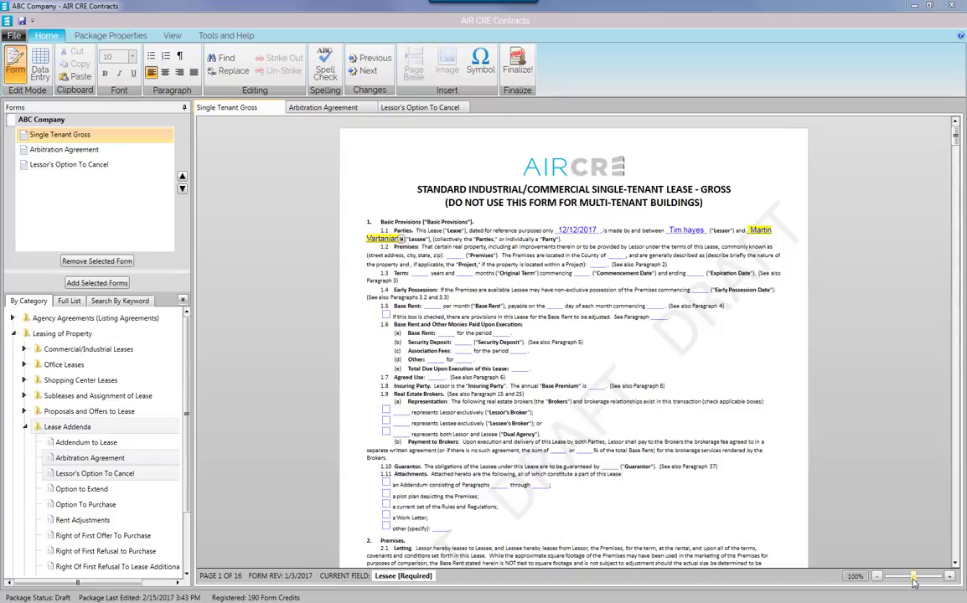
Zoom the lease to 120%, then fit it to Page Width.
left_click_drag(914, 576, 918, 578)
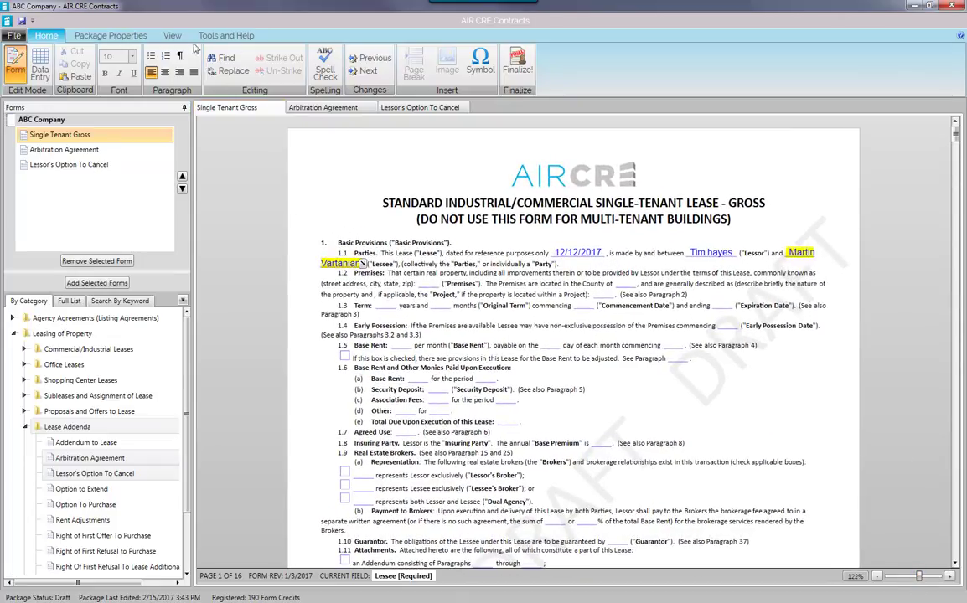
left_click(180, 38)
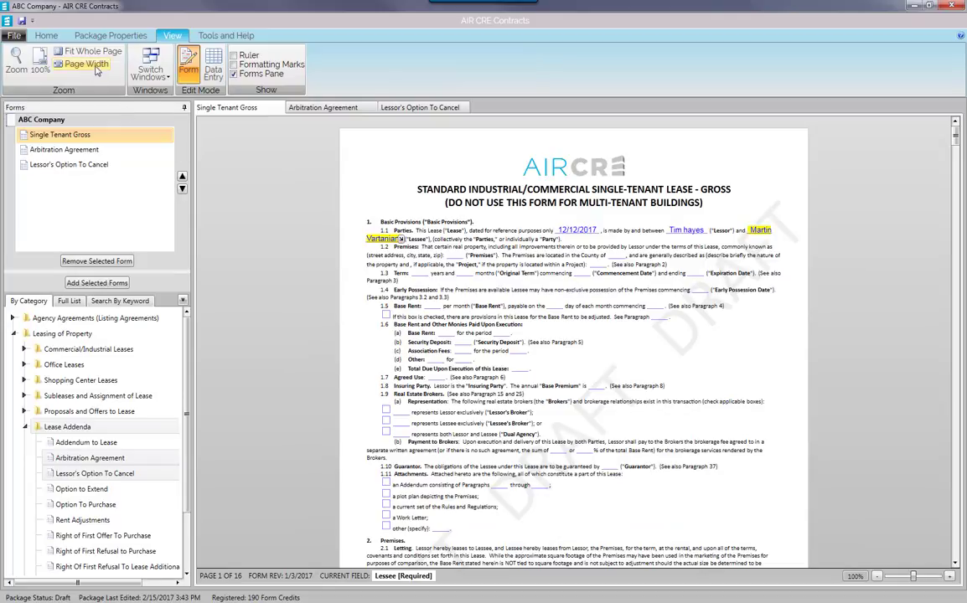
left_click(86, 65)
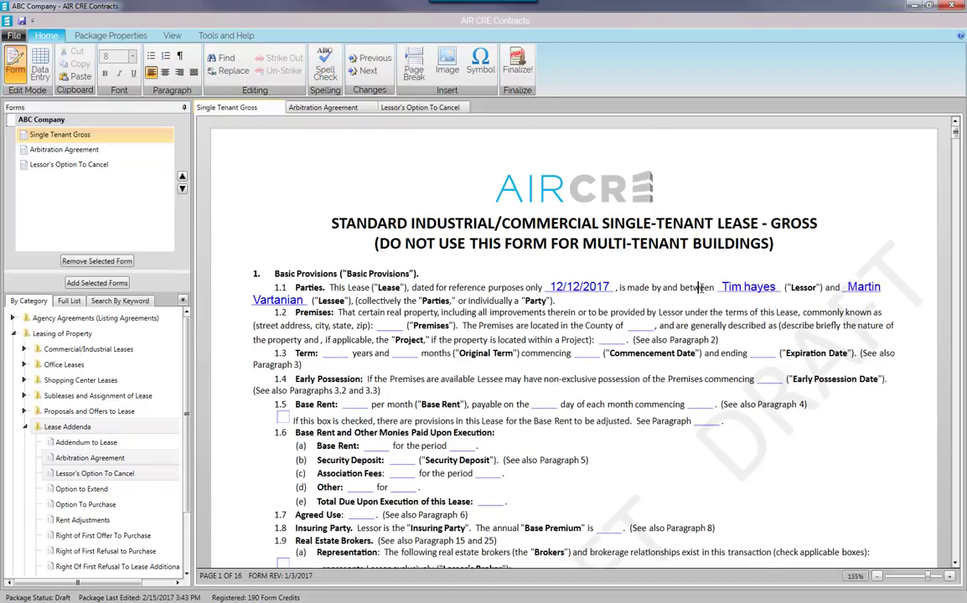
Mark 2. Premises and 2.1 Letting as deleted and strike out paragraph 2.2 Condition.
scroll(633, 261, "down", 8)
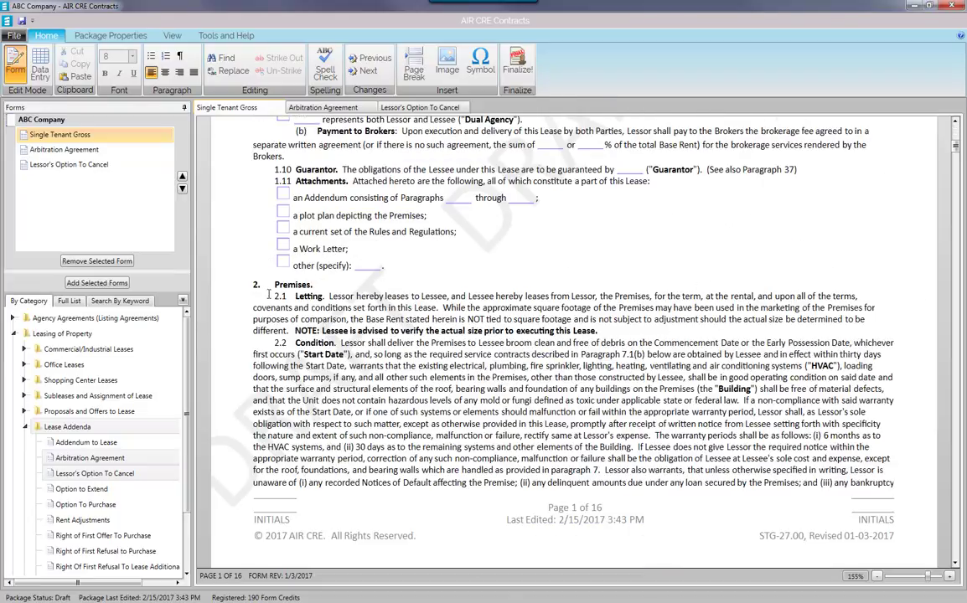
left_click_drag(253, 285, 611, 328)
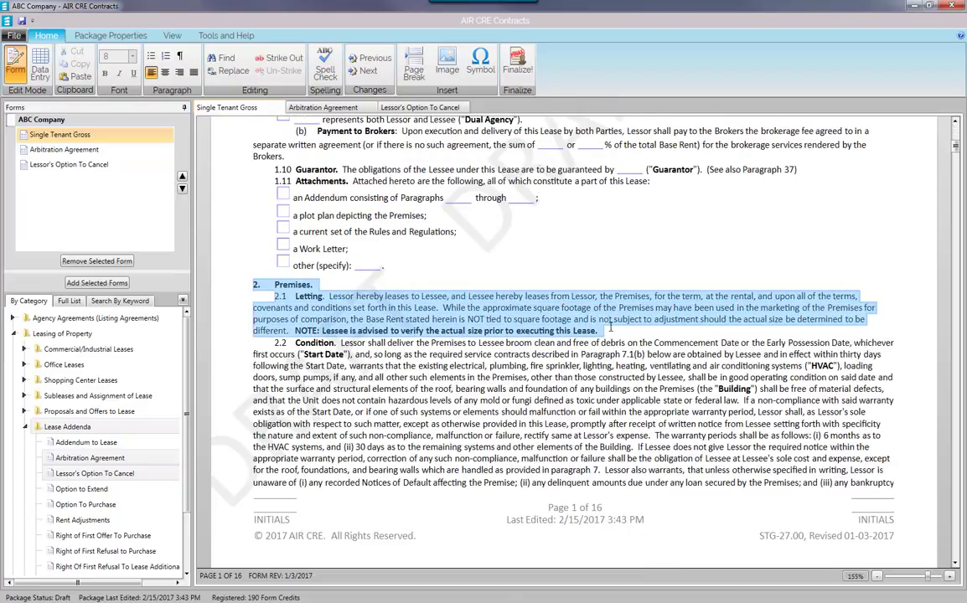
key("Delete")
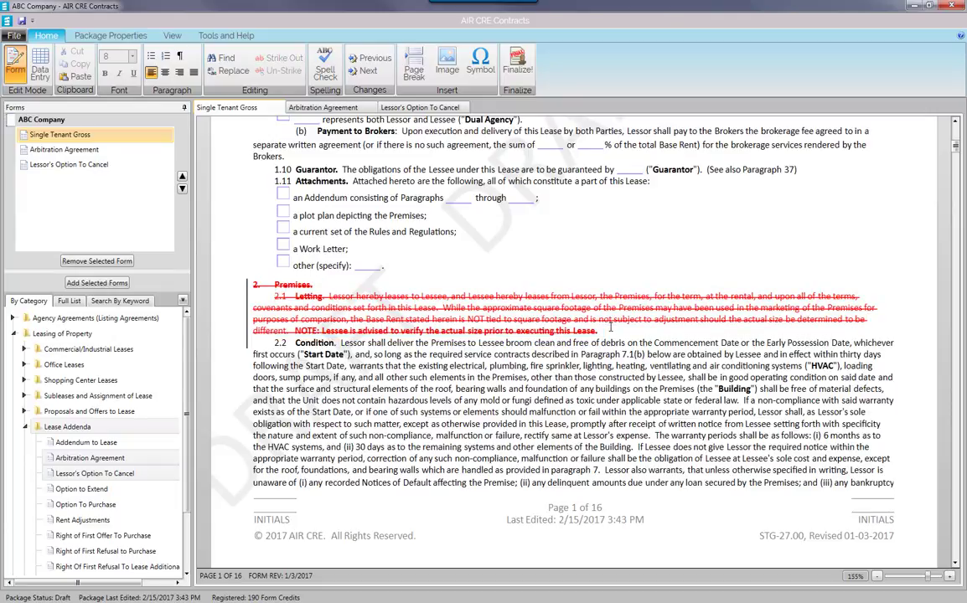
left_click_drag(253, 355, 708, 458)
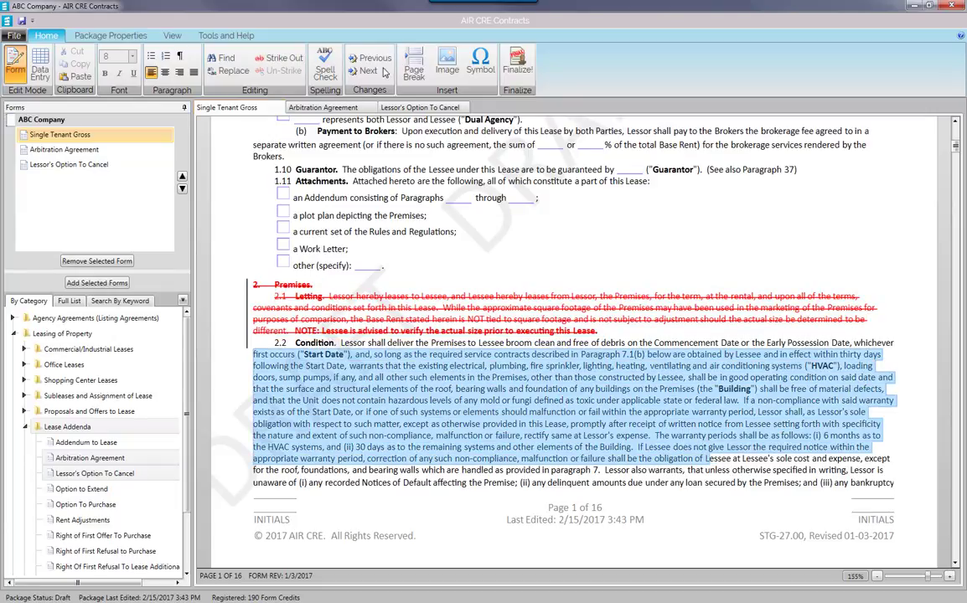
left_click(284, 60)
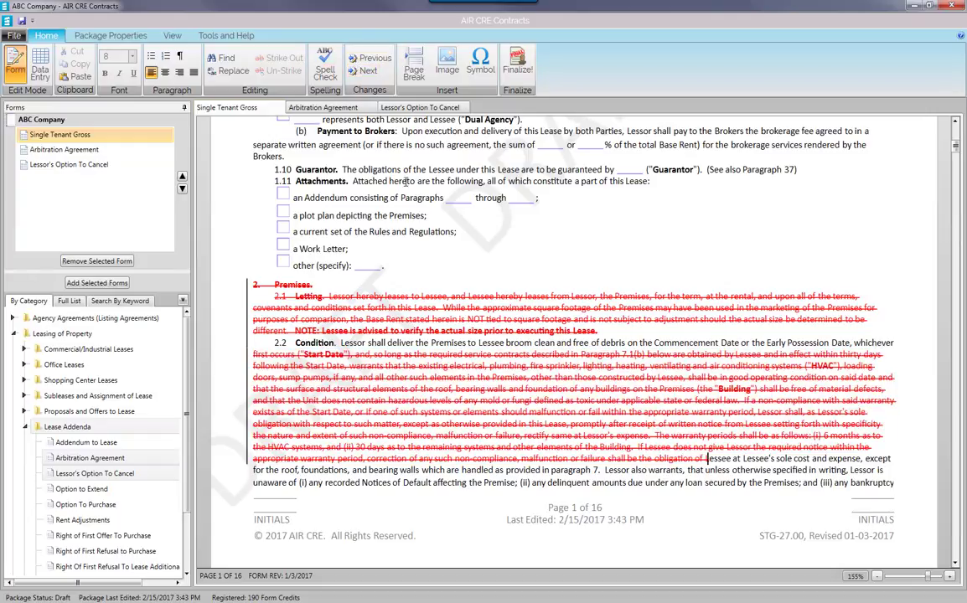
Un-strike the Premises, 2.1 Letting and 2.2 Condition text so it reads normally.
right_click(516, 307)
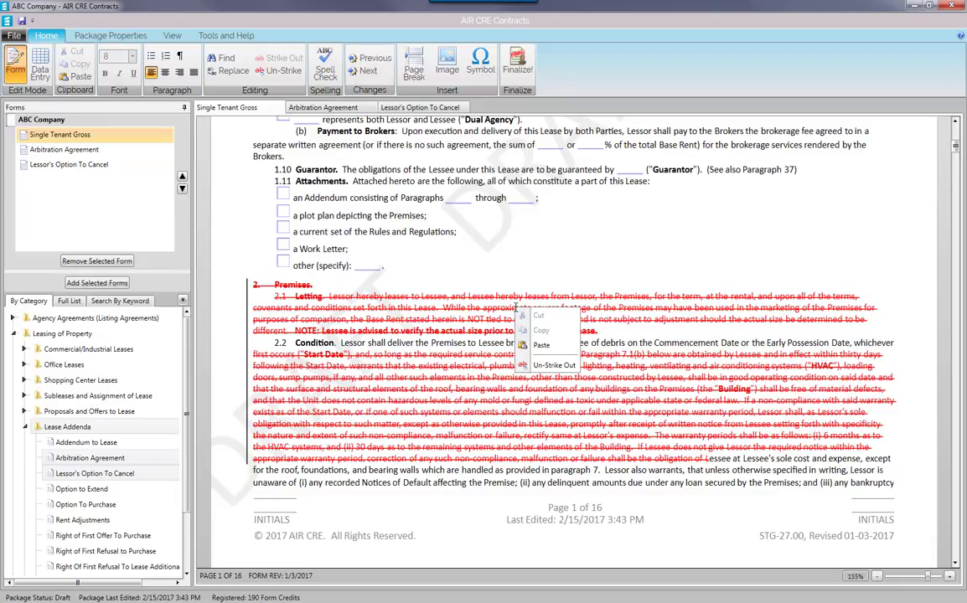
left_click(547, 368)
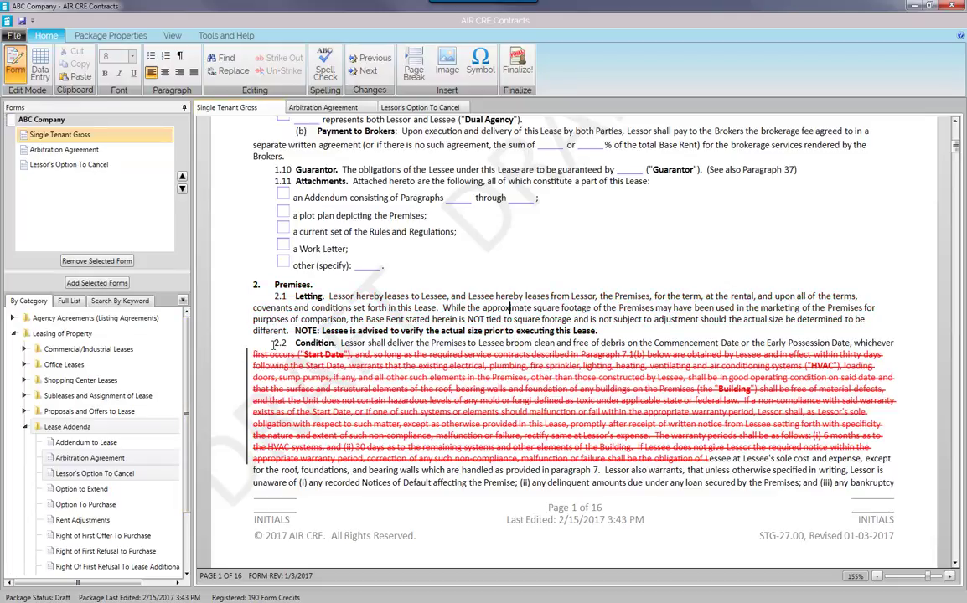
left_click_drag(274, 342, 692, 503)
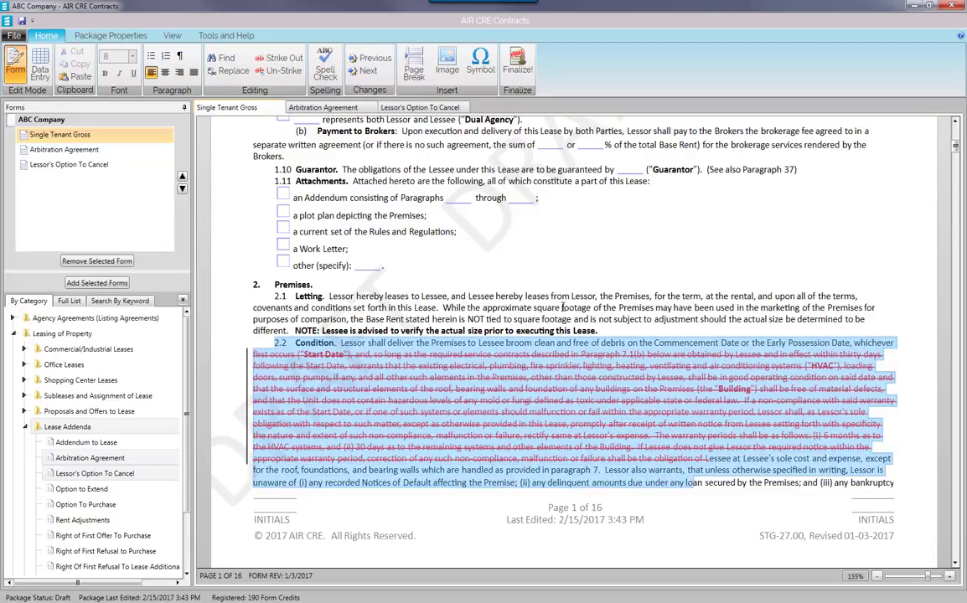
left_click(283, 72)
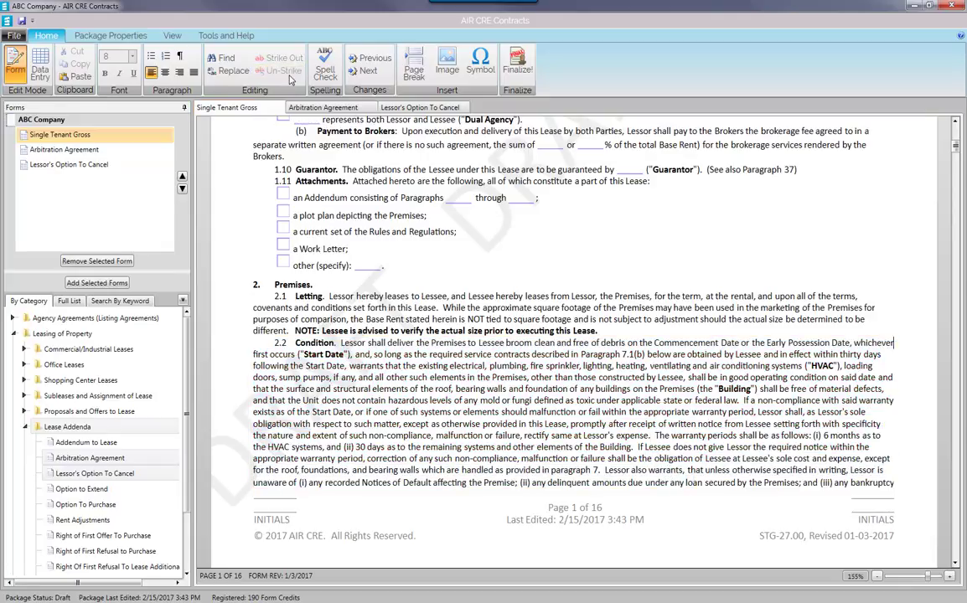
Insert 'My Custom Text' after the NOTE sentence, formatted 14-point bold, italic and underlined.
left_click(634, 329)
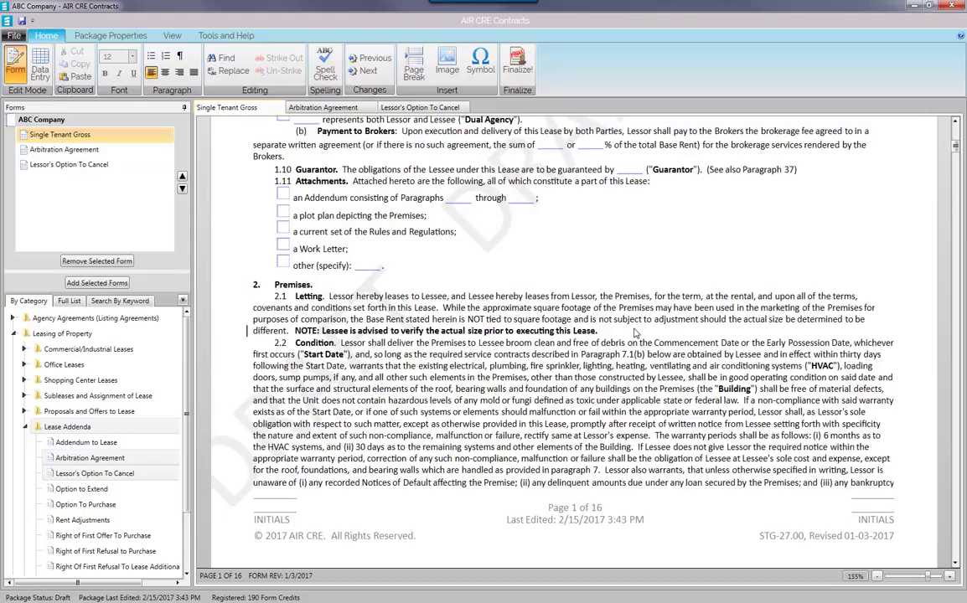
type("My Cast")
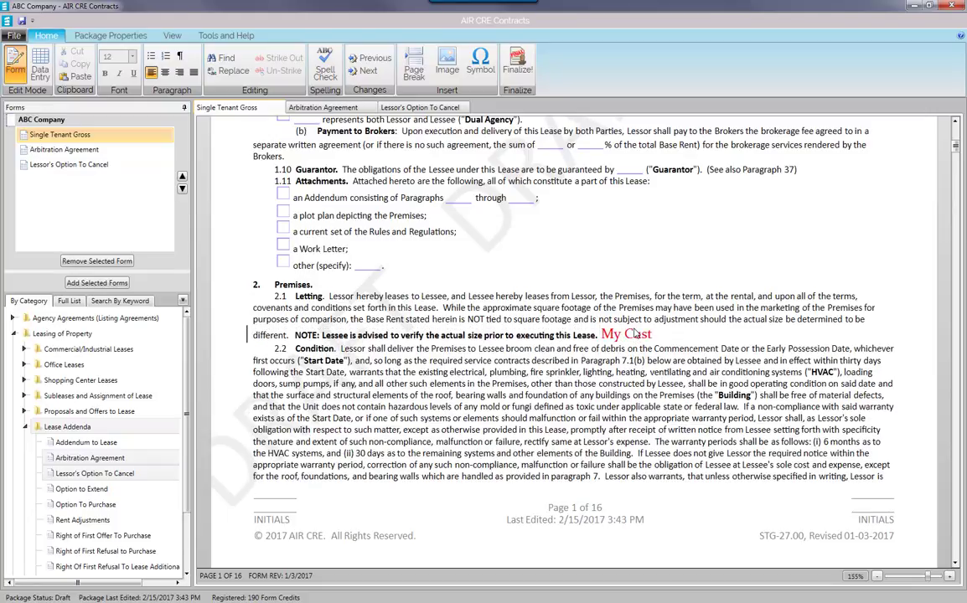
type("om Text")
left_click_drag(601, 329, 701, 335)
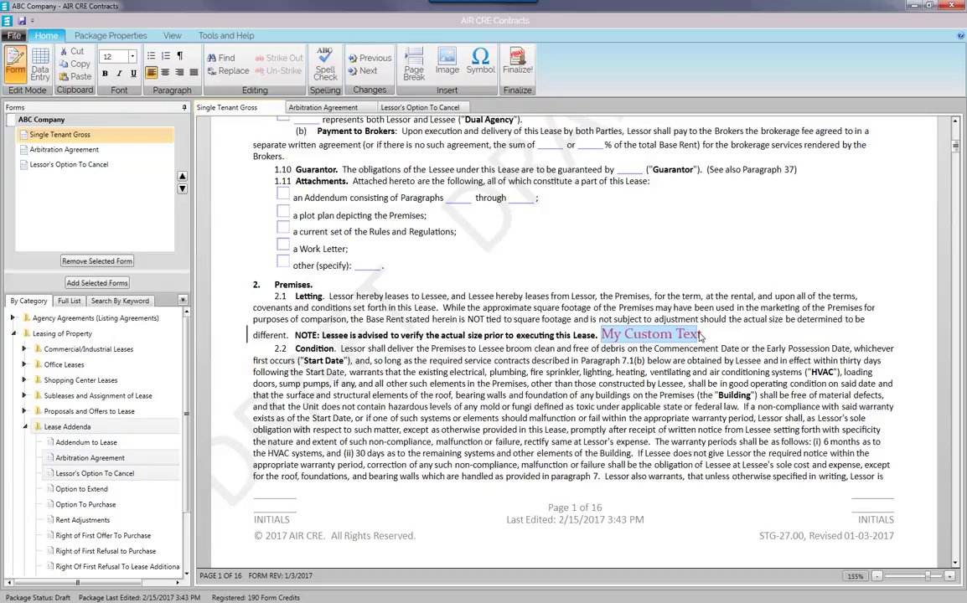
left_click(120, 56)
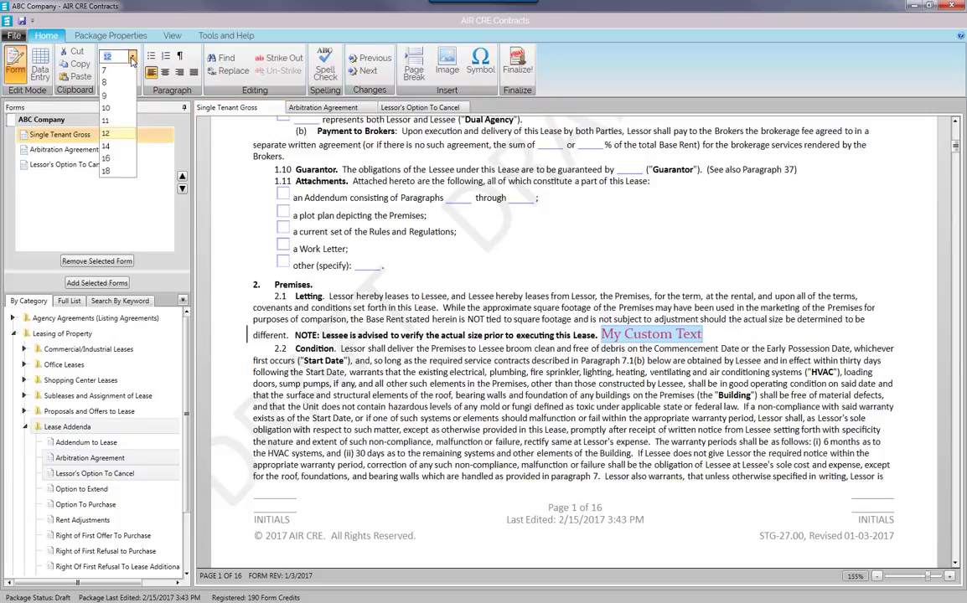
left_click(108, 146)
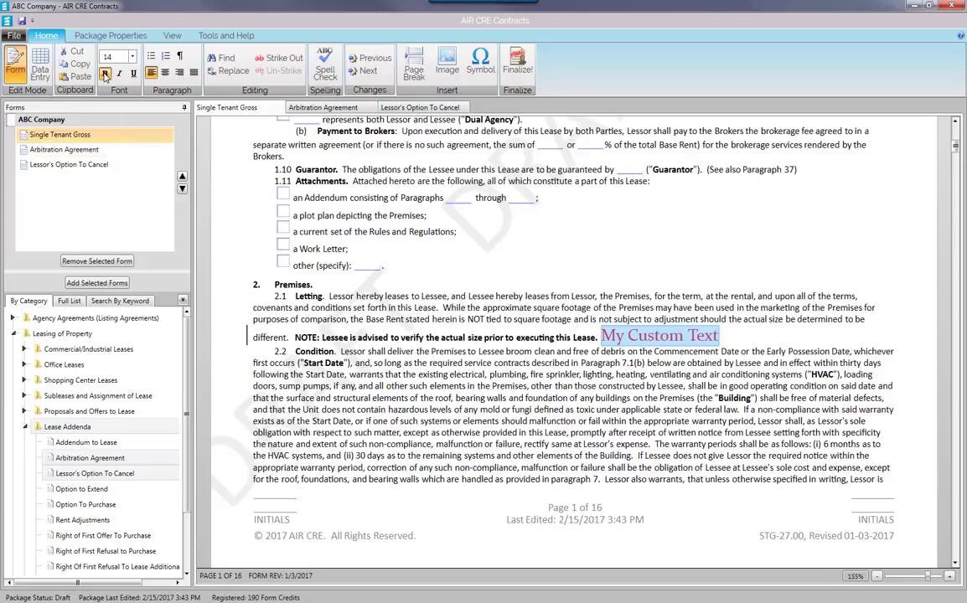
left_click(105, 74)
left_click(118, 73)
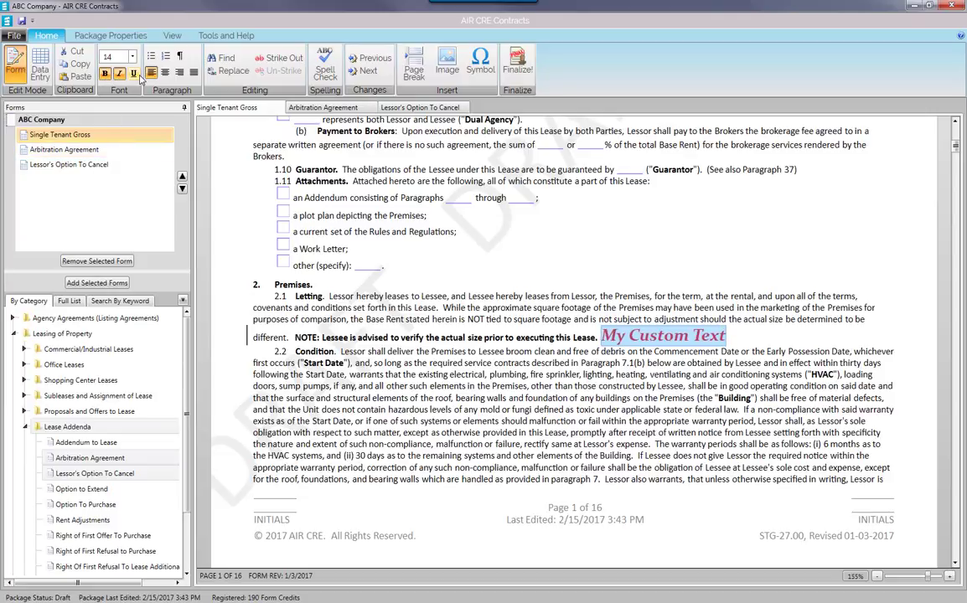
left_click(132, 74)
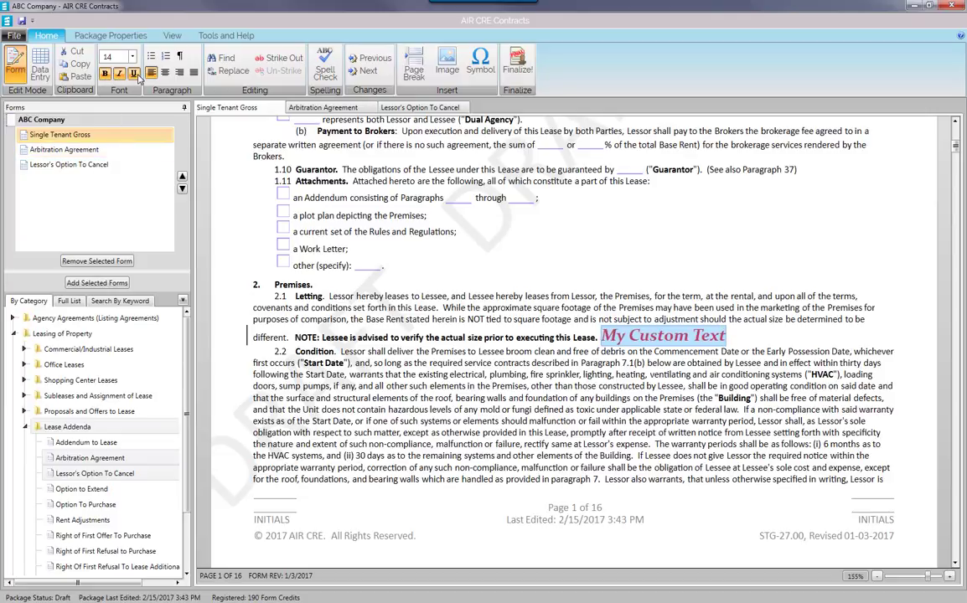
Deselect the text, then show and hide the formatting marks.
left_click(552, 294)
scroll(452, 276, "down", 10)
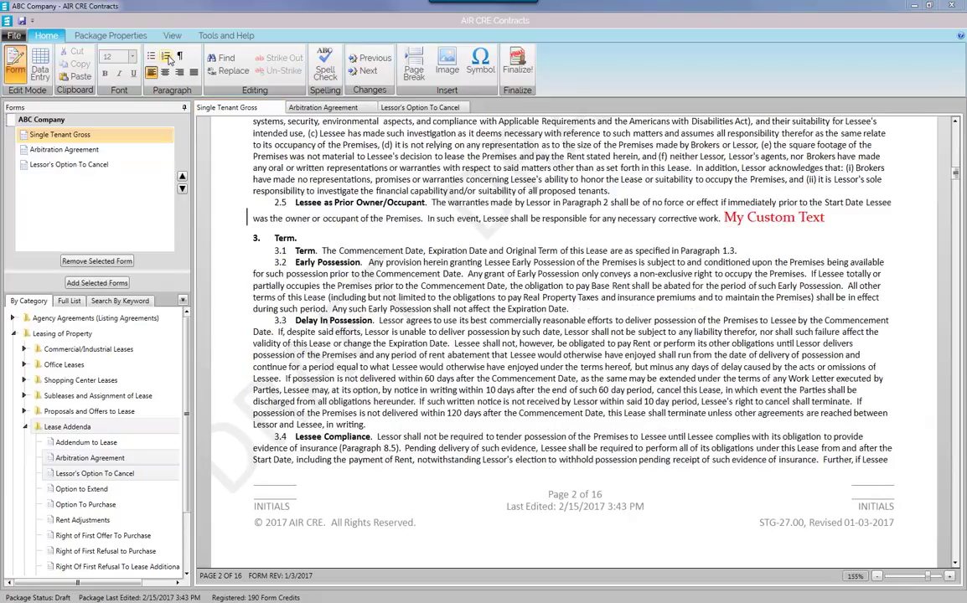
left_click(179, 56)
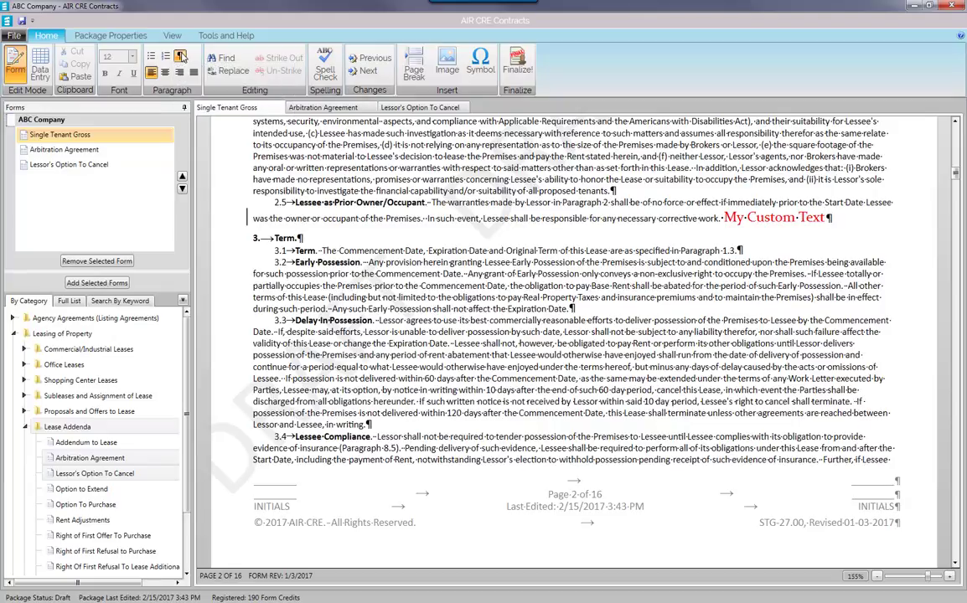
left_click(180, 56)
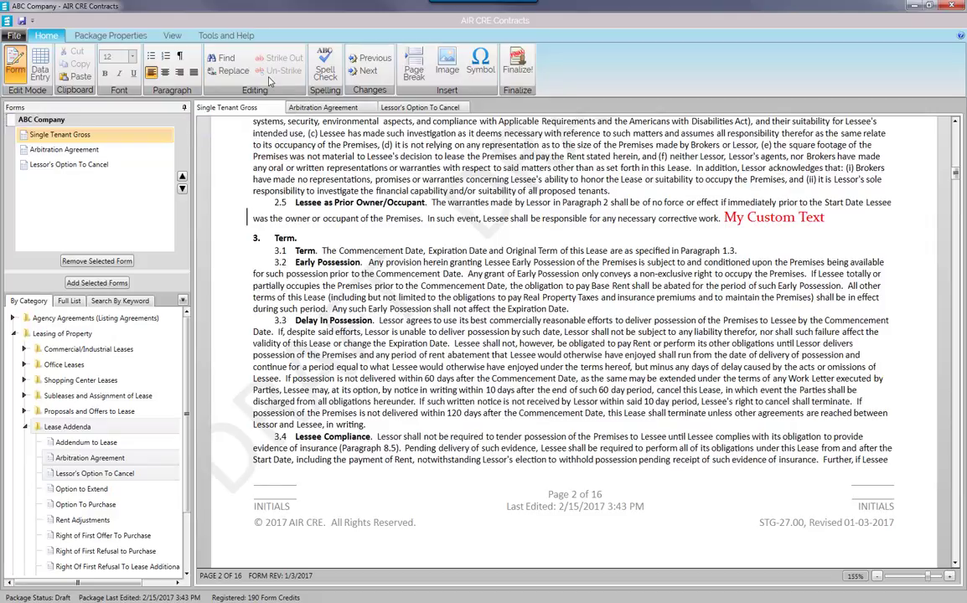
Find the first '60' in paragraph 3.3 and replace it with 30.
left_click(226, 57)
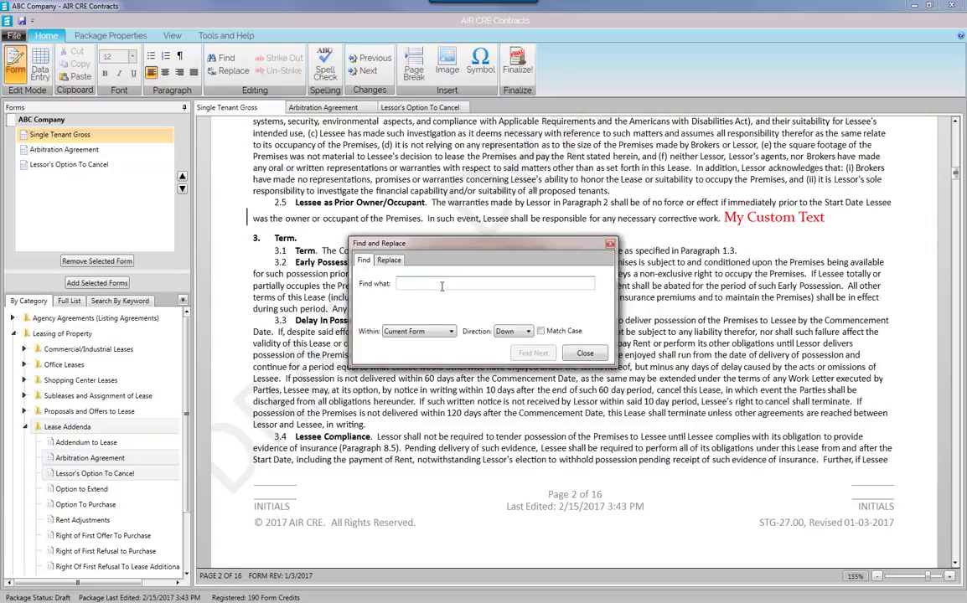
type("60")
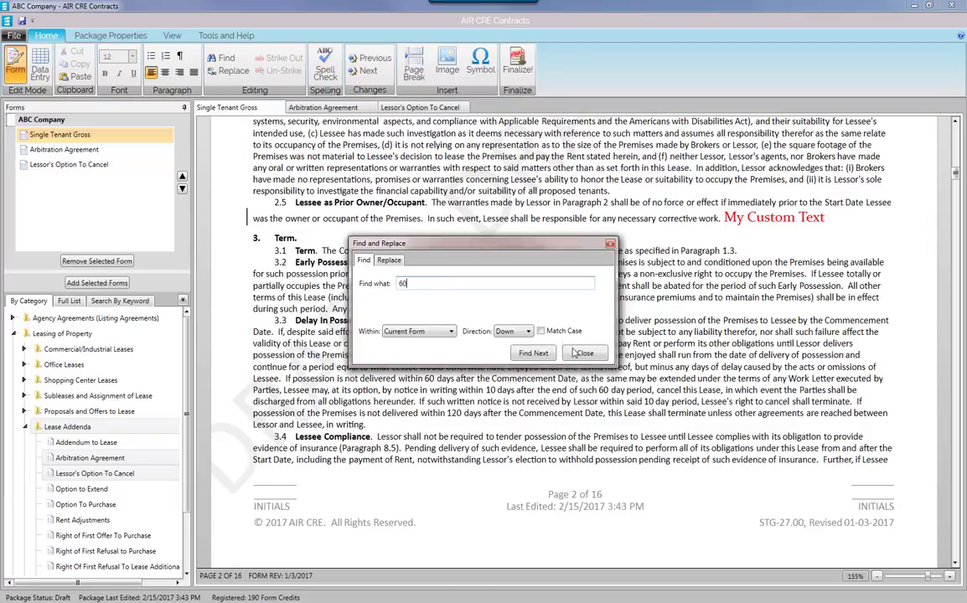
left_click(533, 353)
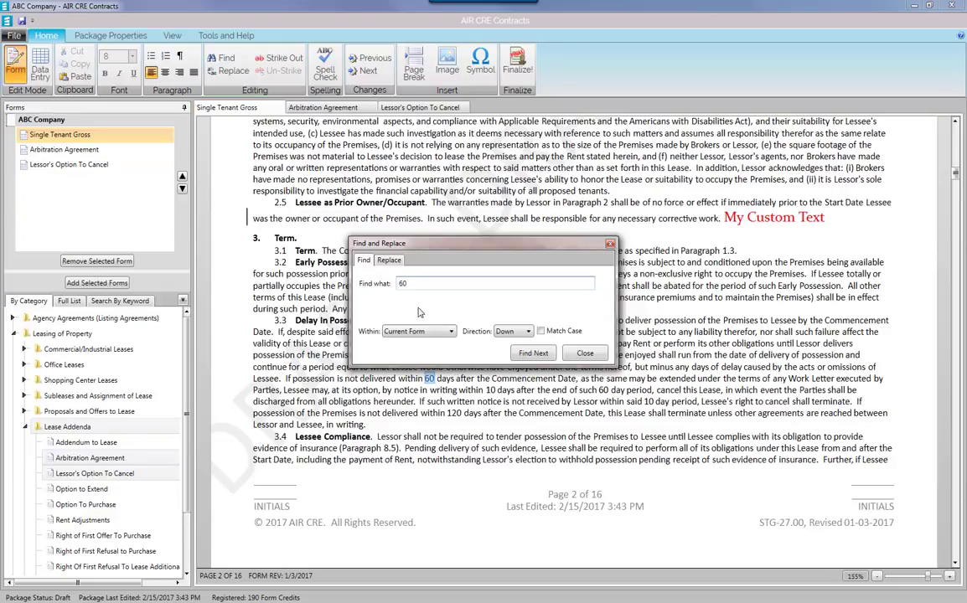
left_click(388, 260)
left_click(411, 304)
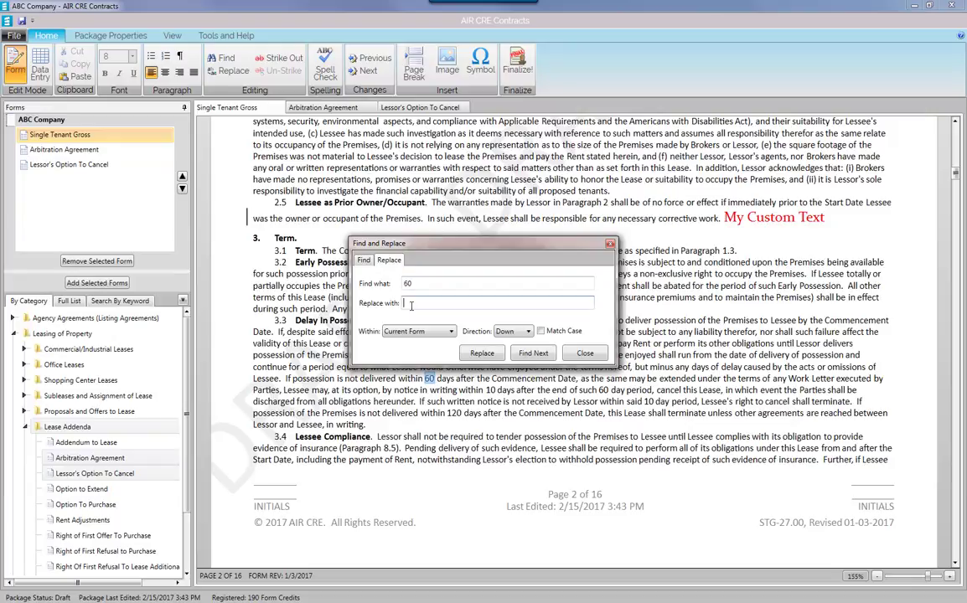
type("30")
left_click(490, 356)
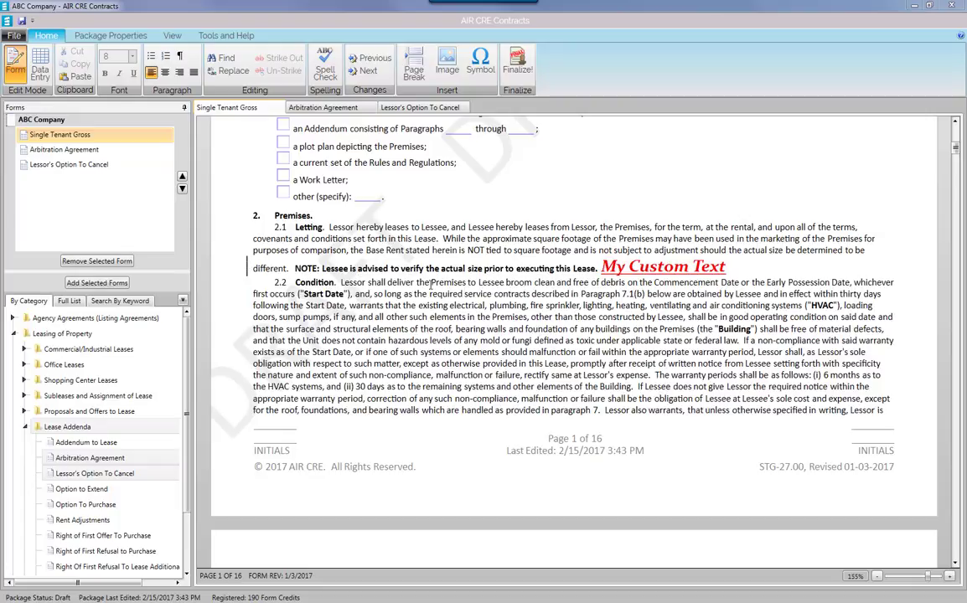
Insert the Allen Matkins image next to the AIR CRE logo on the first page.
scroll(429, 284, "down", 10)
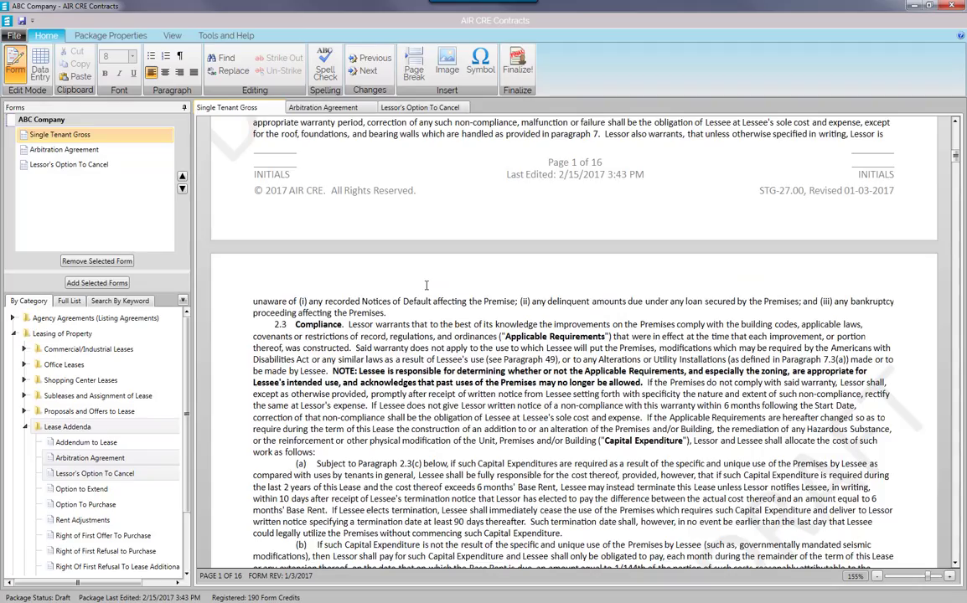
scroll(424, 286, "down", 10)
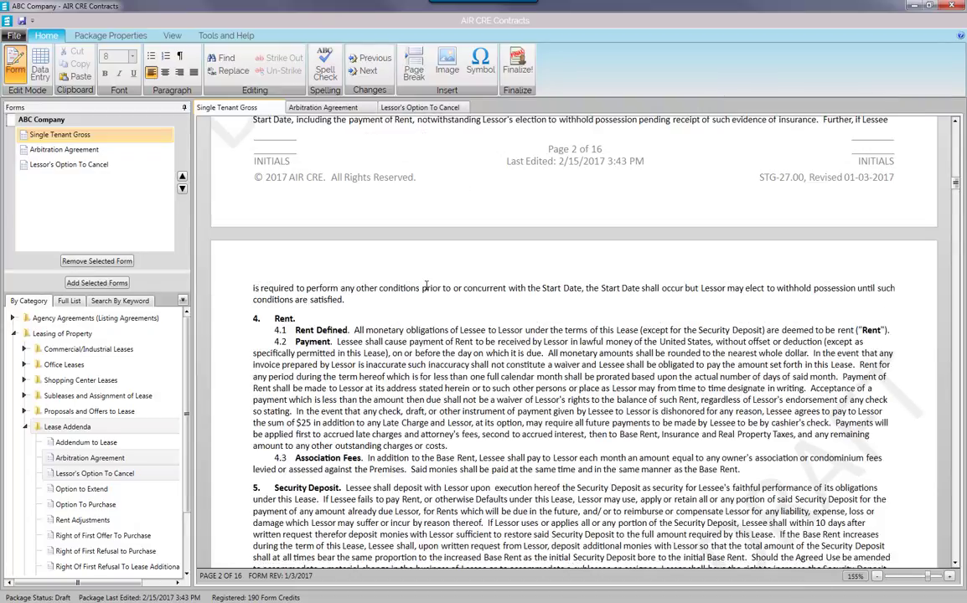
scroll(426, 285, "up", 20)
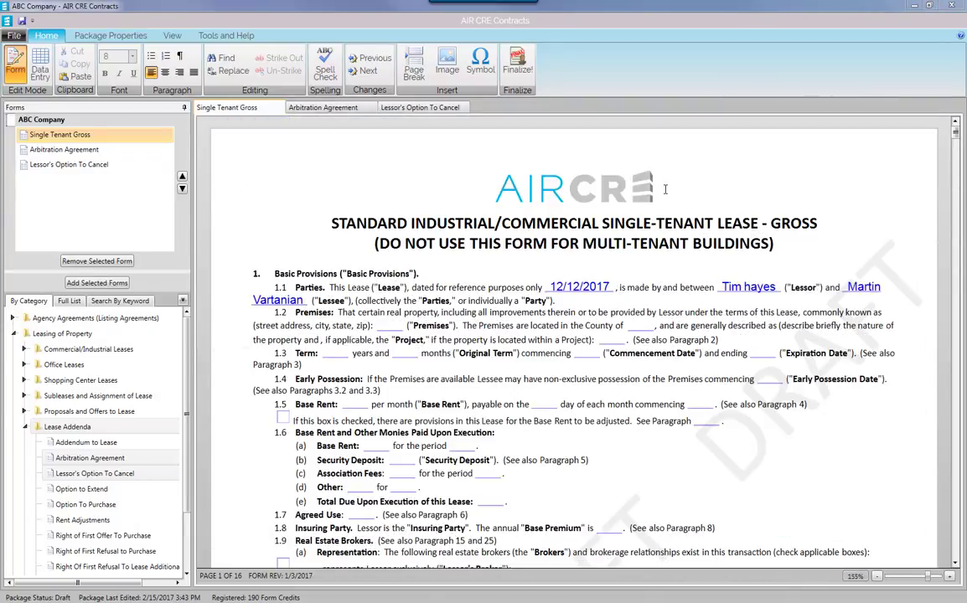
left_click(665, 191)
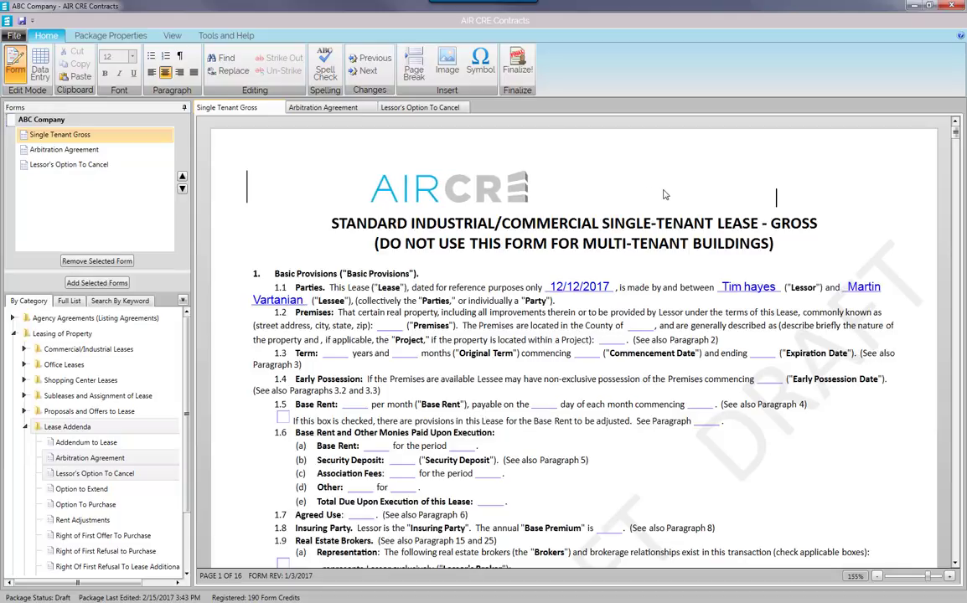
left_click(446, 63)
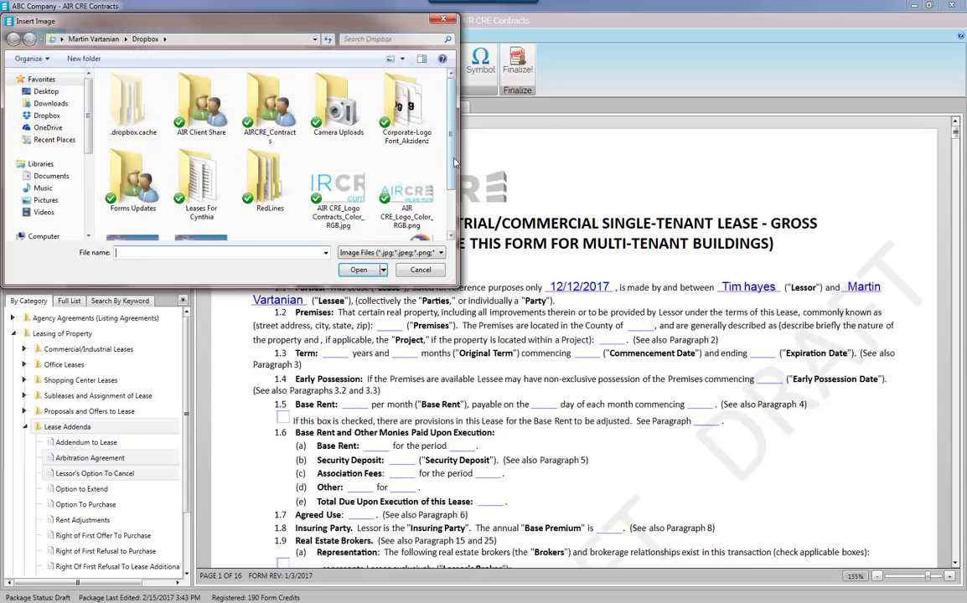
scroll(411, 143, "down", 1)
left_click(270, 201)
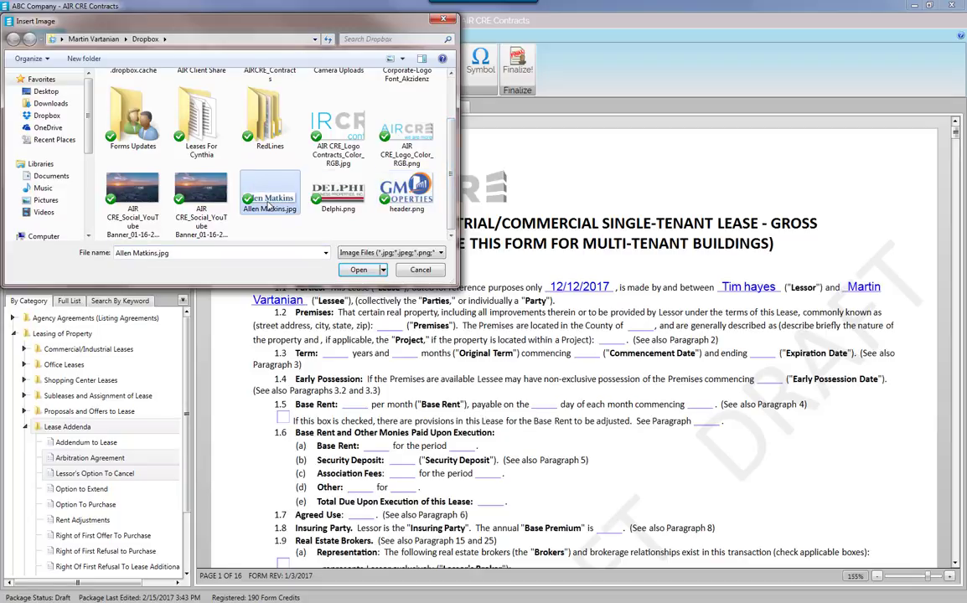
left_click(357, 269)
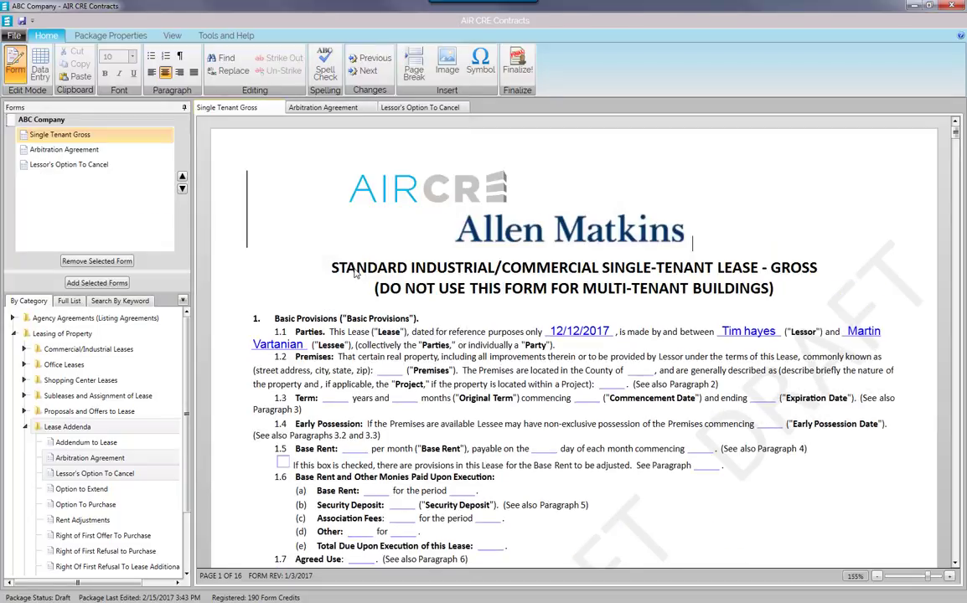
Shrink the Allen Matkins logo so it sits at the top right beside AIR CRE.
left_click(609, 239)
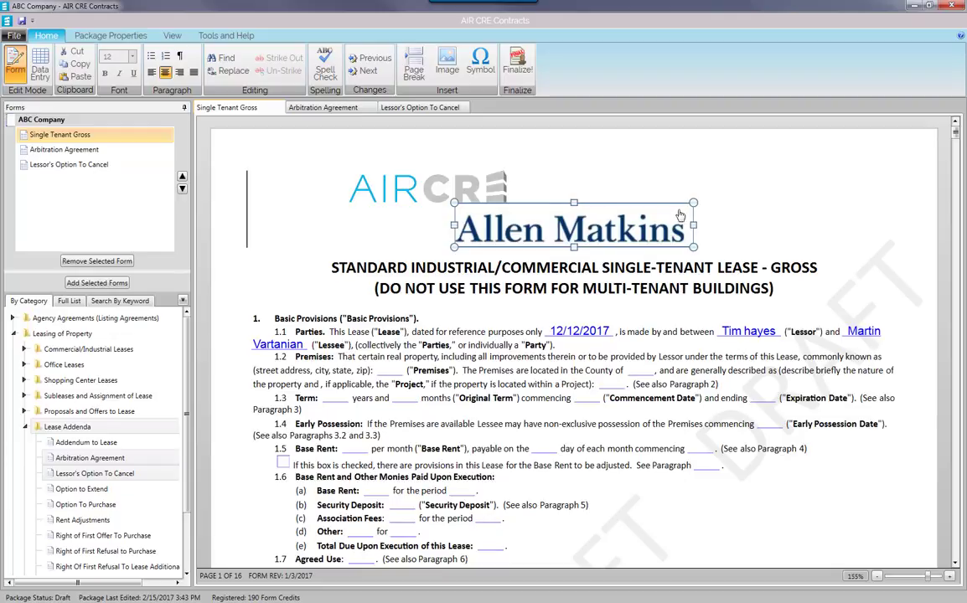
left_click_drag(693, 202, 658, 207)
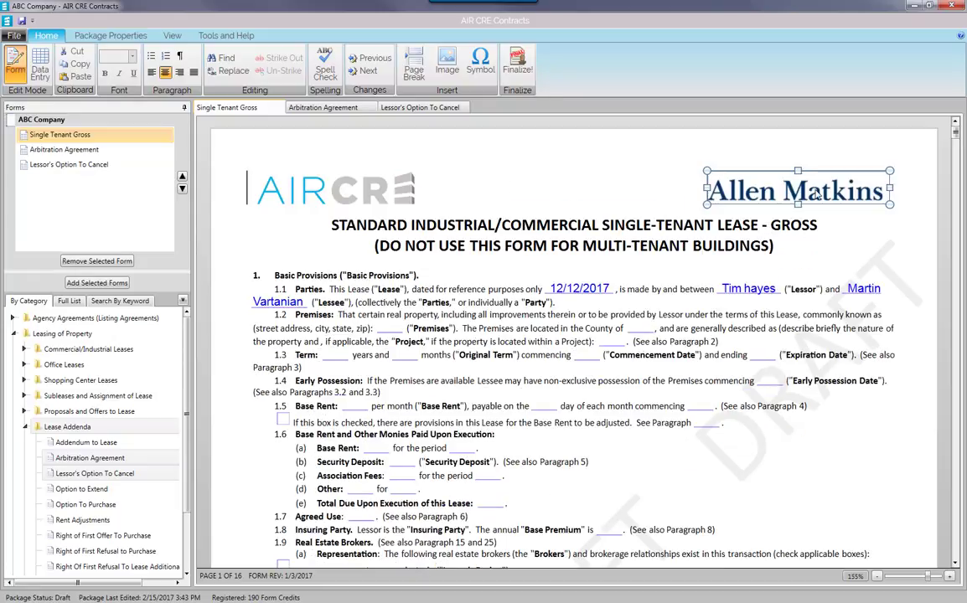
left_click(817, 224)
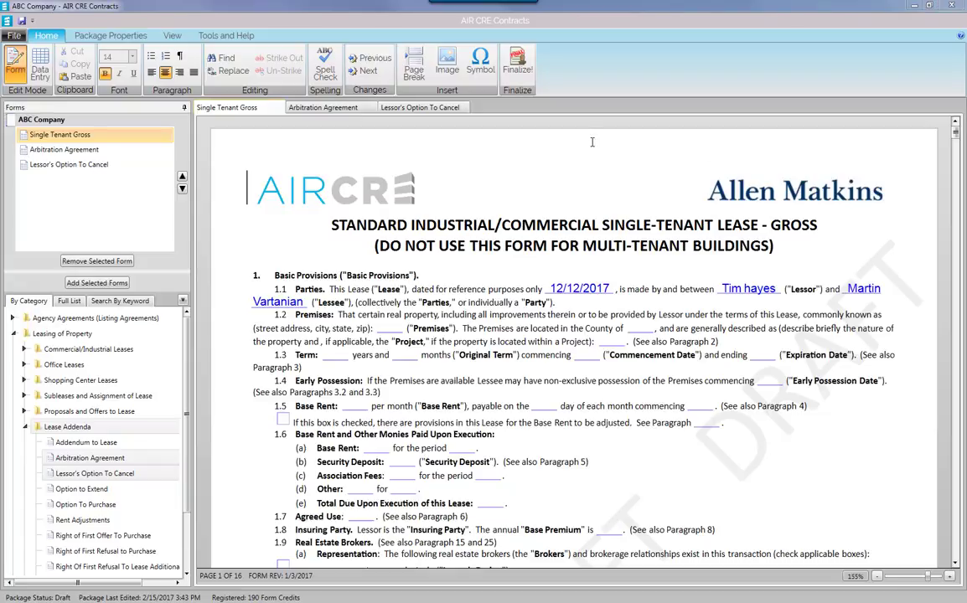
Set AIR Form Size to Medium and the Fields Font to 12-point Constantia Bold.
left_click(130, 35)
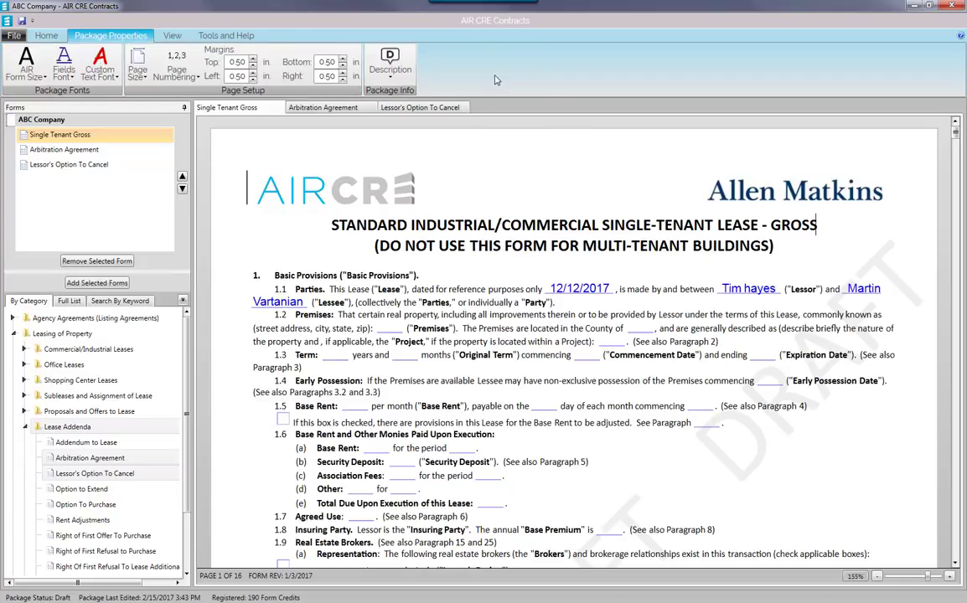
left_click(26, 63)
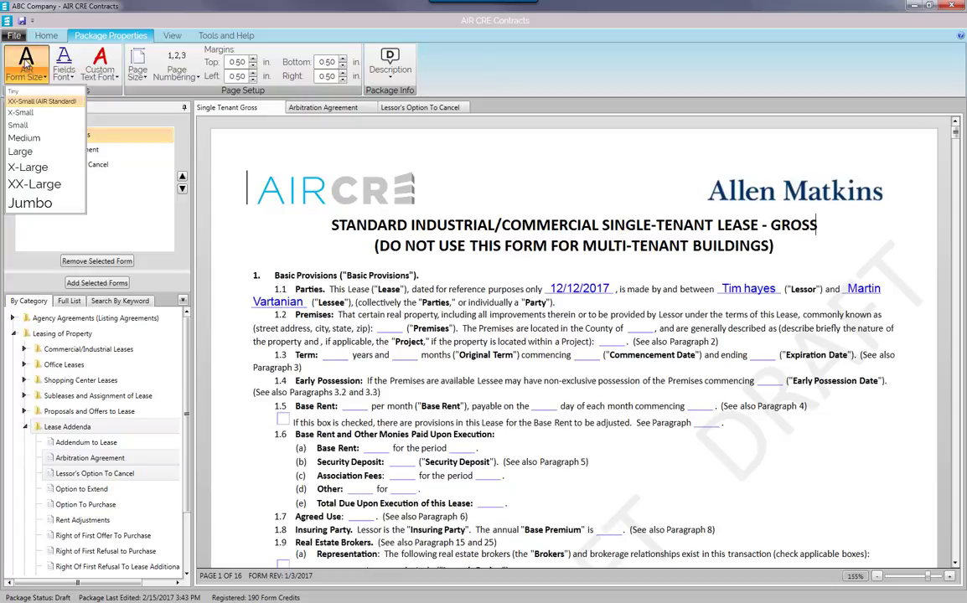
left_click(32, 140)
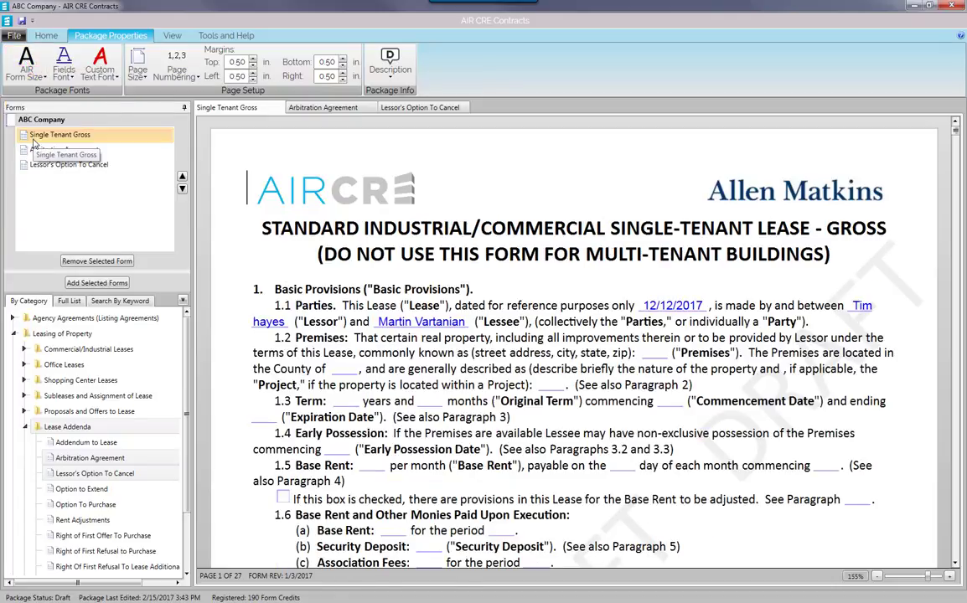
left_click(64, 68)
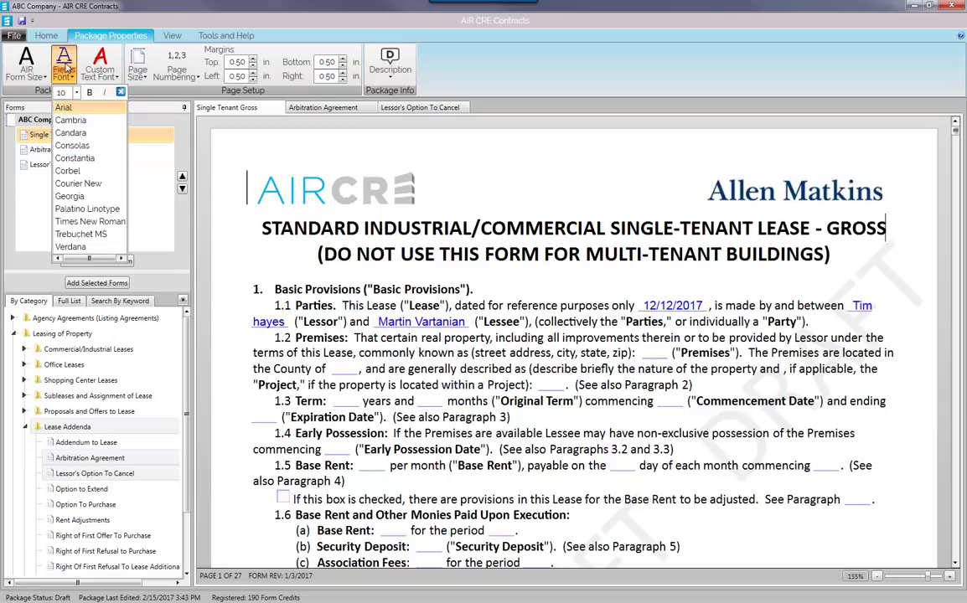
left_click(77, 92)
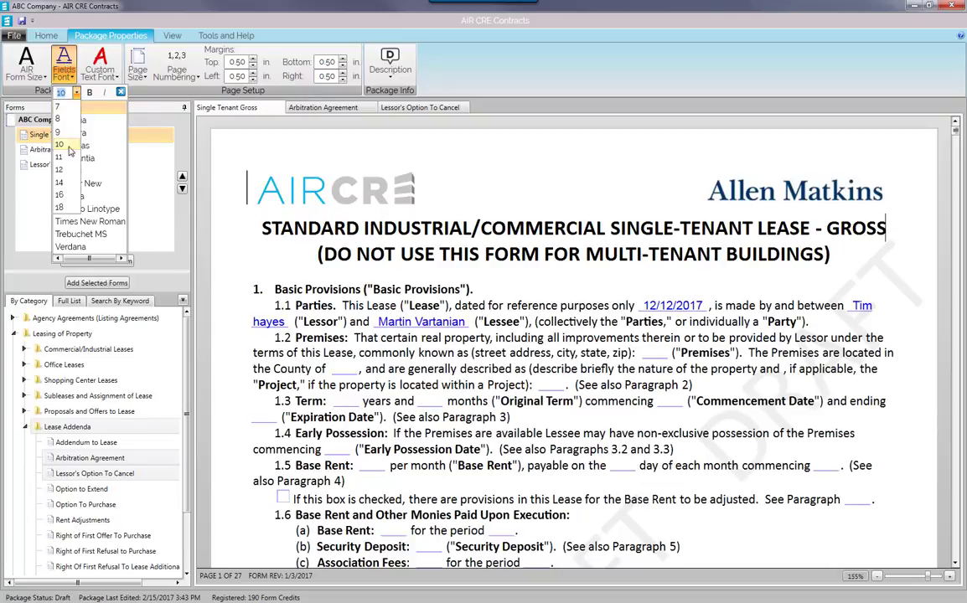
left_click(60, 168)
left_click(65, 67)
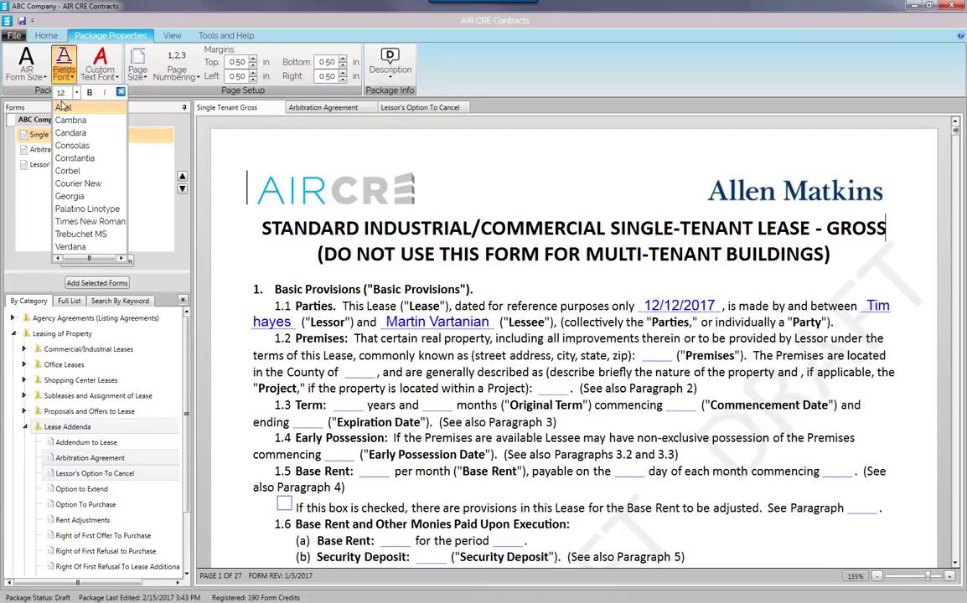
left_click(72, 159)
left_click(64, 67)
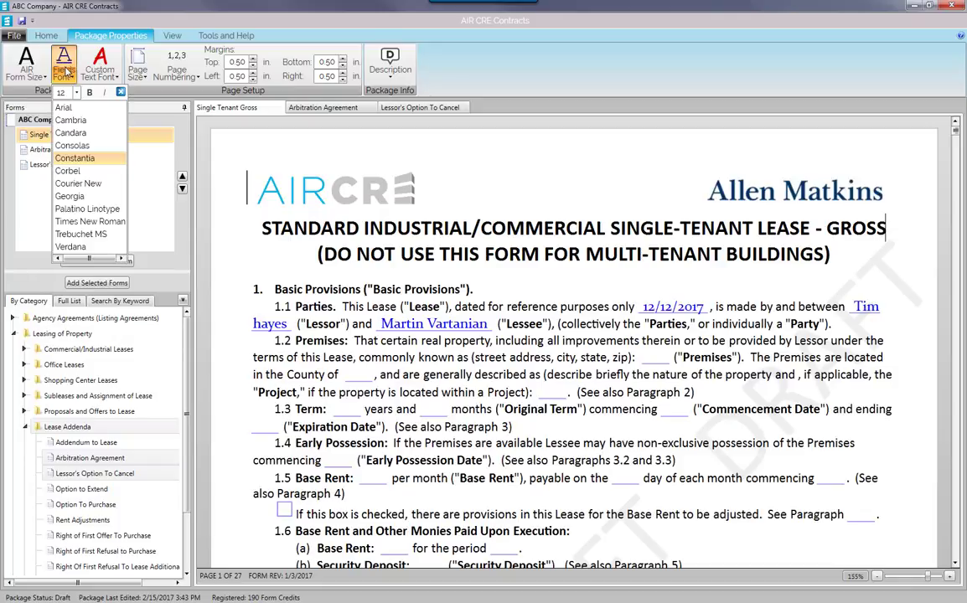
left_click(88, 93)
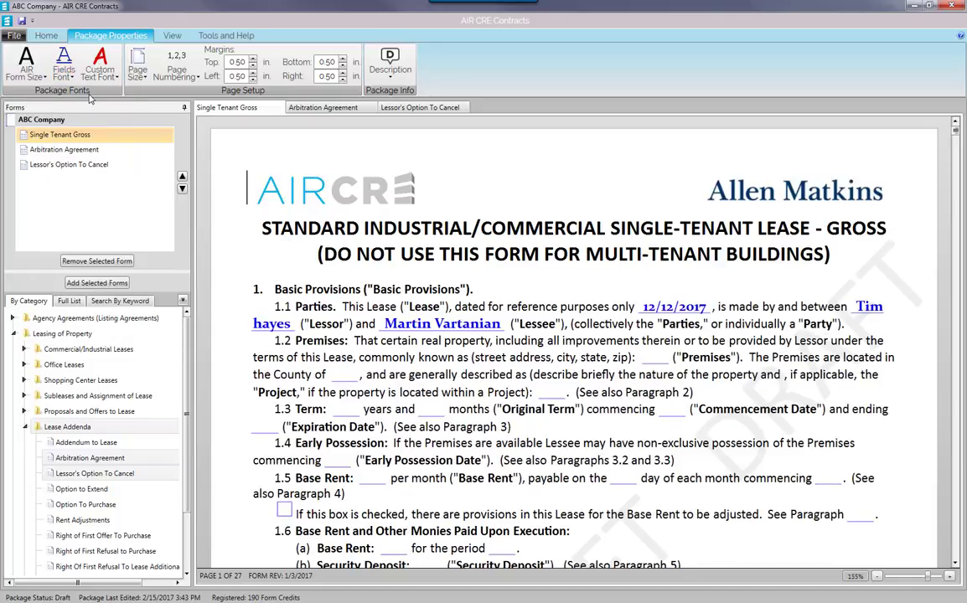
Set the Custom Text Font to Times New Roman.
scroll(533, 228, "down", 15)
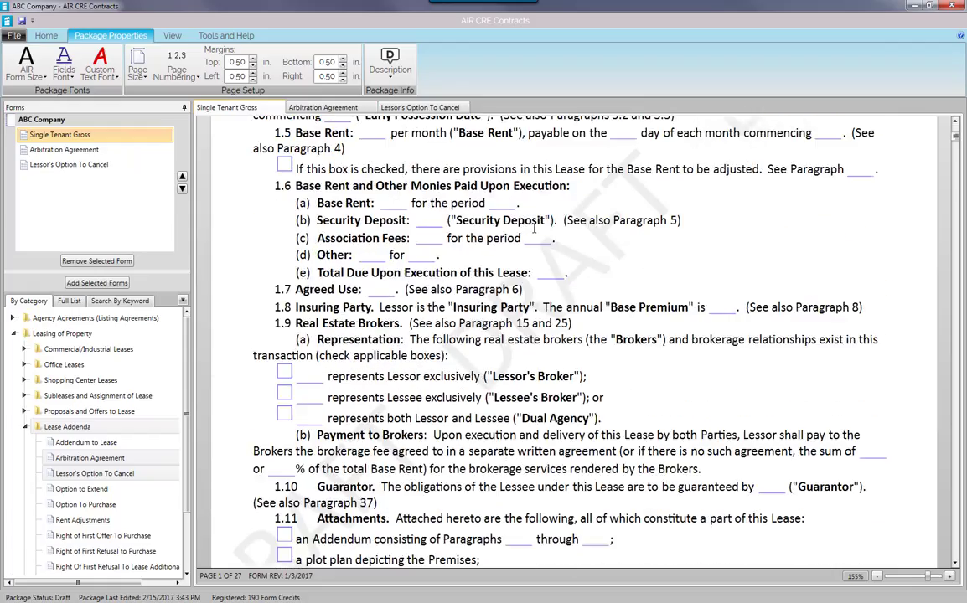
scroll(532, 228, "down", 1)
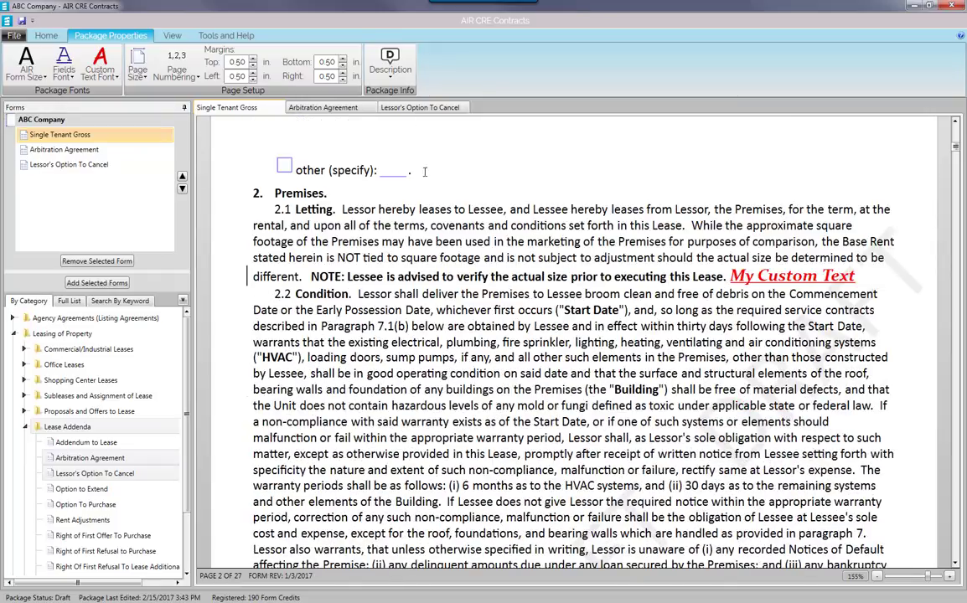
left_click(106, 61)
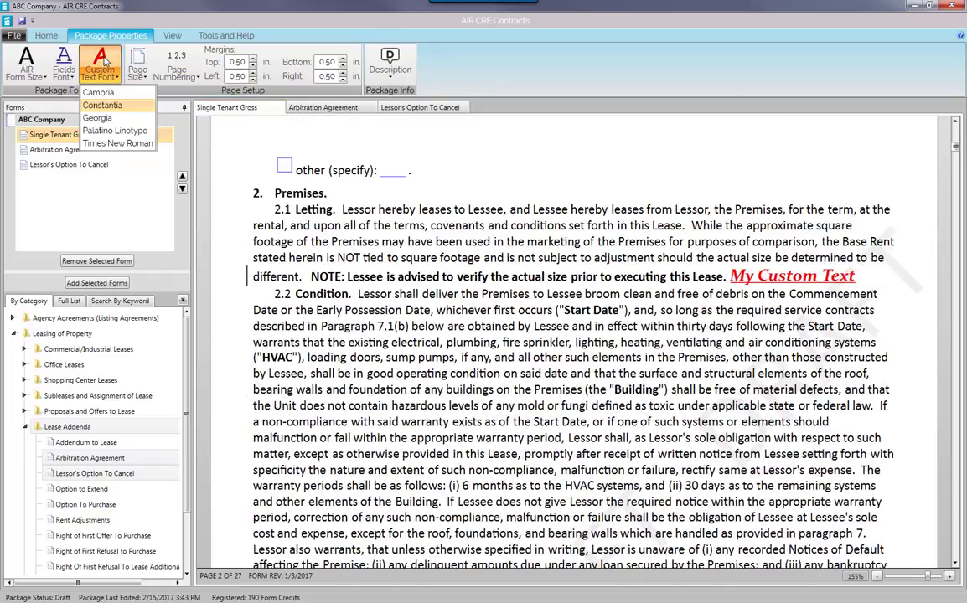
left_click(125, 146)
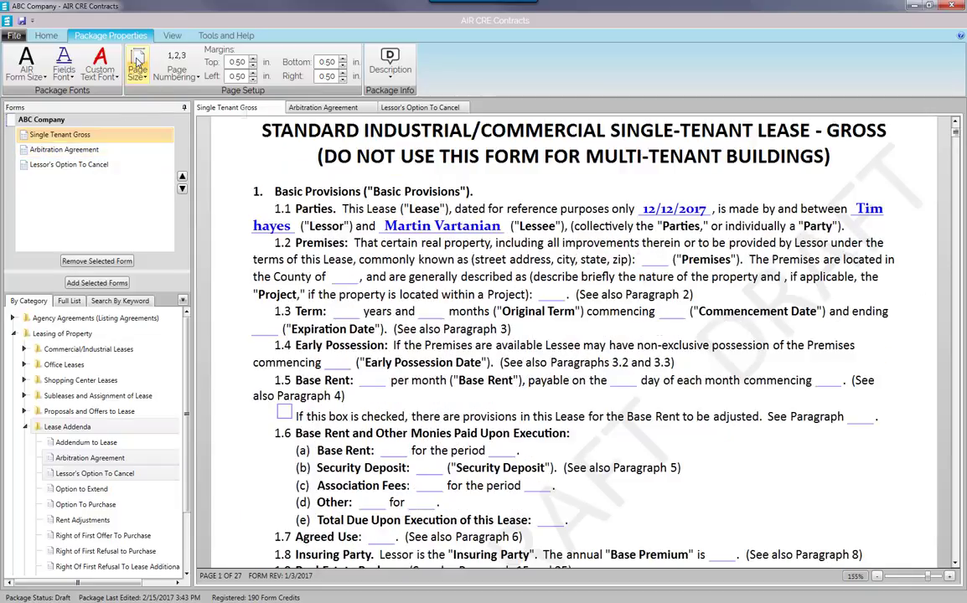
Switch the package to Legal page size, leaving page numbering unchanged.
left_click(138, 62)
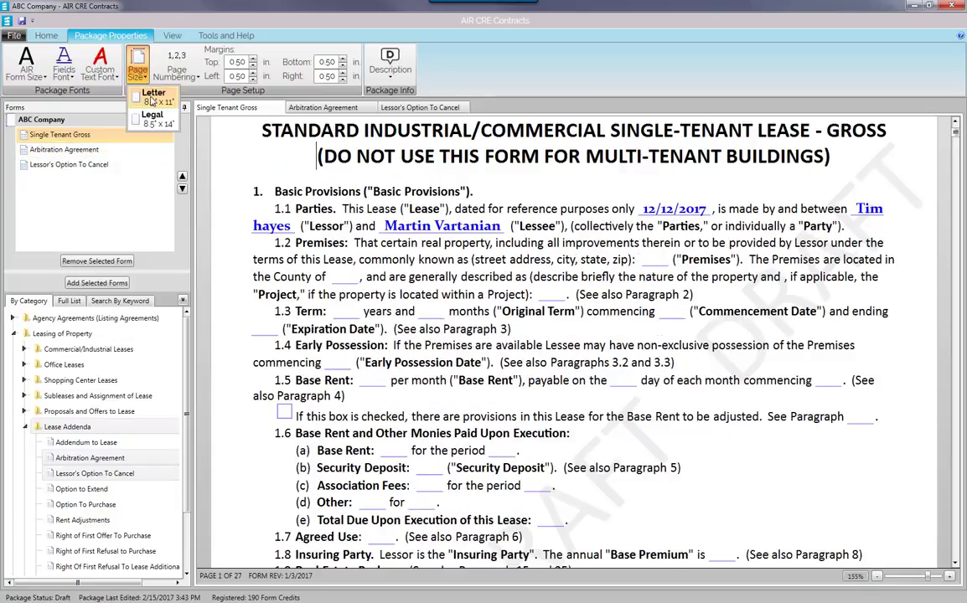
left_click(139, 114)
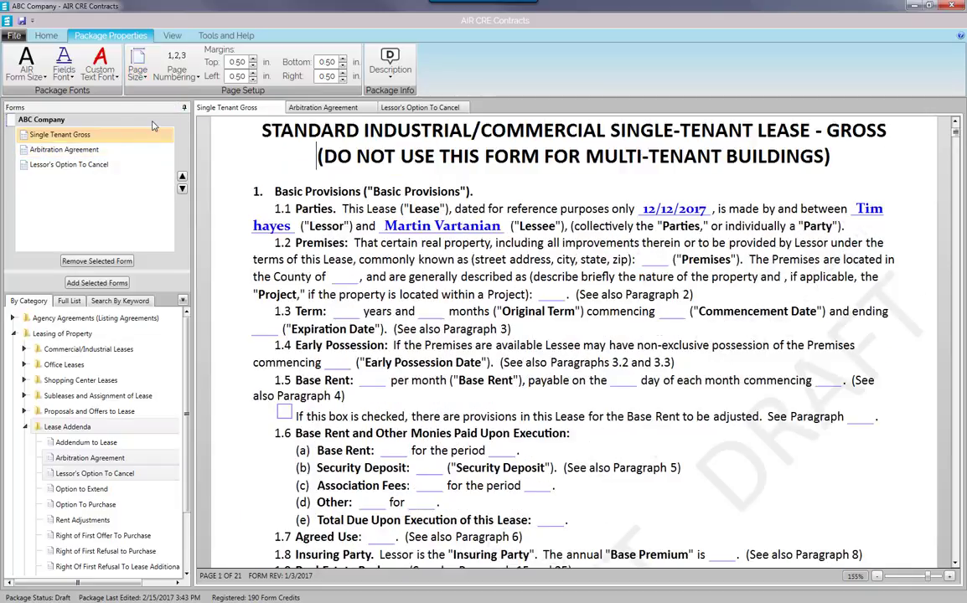
left_click(177, 66)
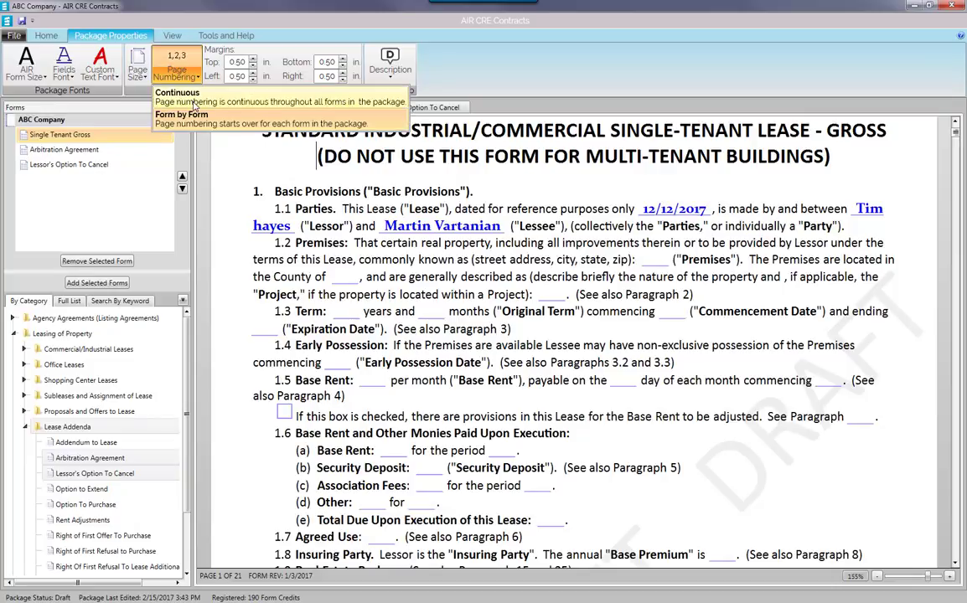
left_click(279, 55)
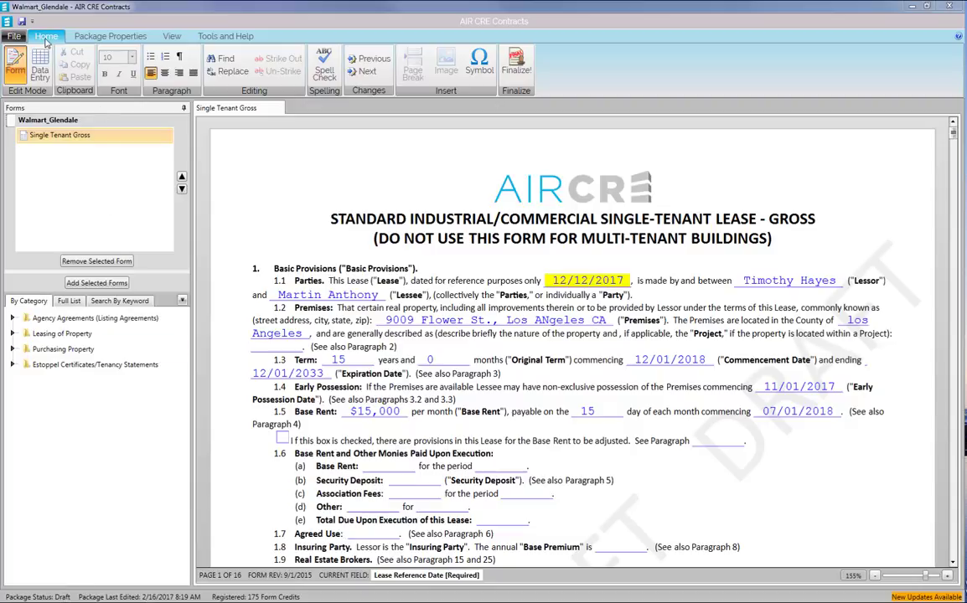
Print all 16 pages of the Walmart_Glendale lease package from File > Print.
left_click(10, 39)
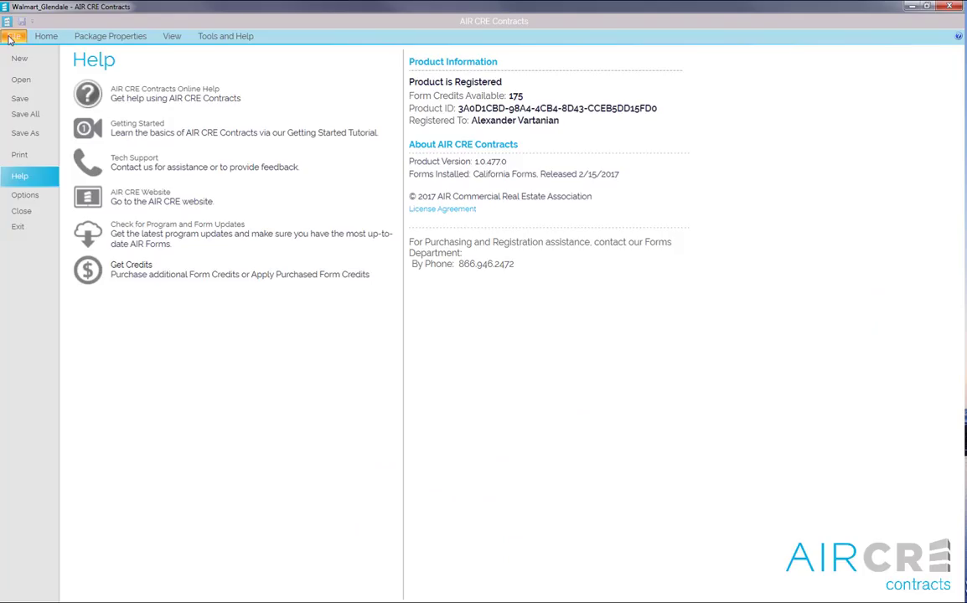
left_click(29, 156)
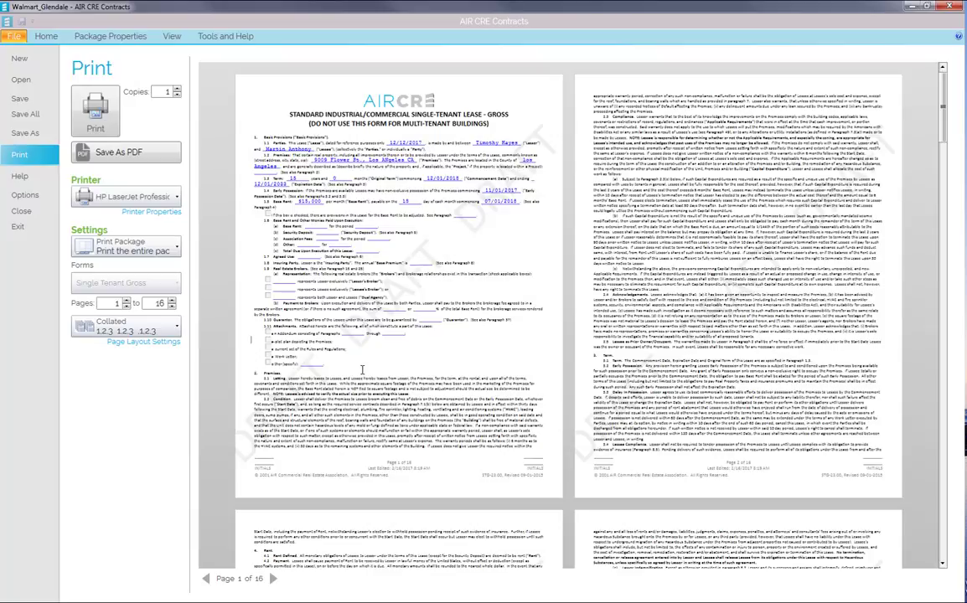
left_click(98, 107)
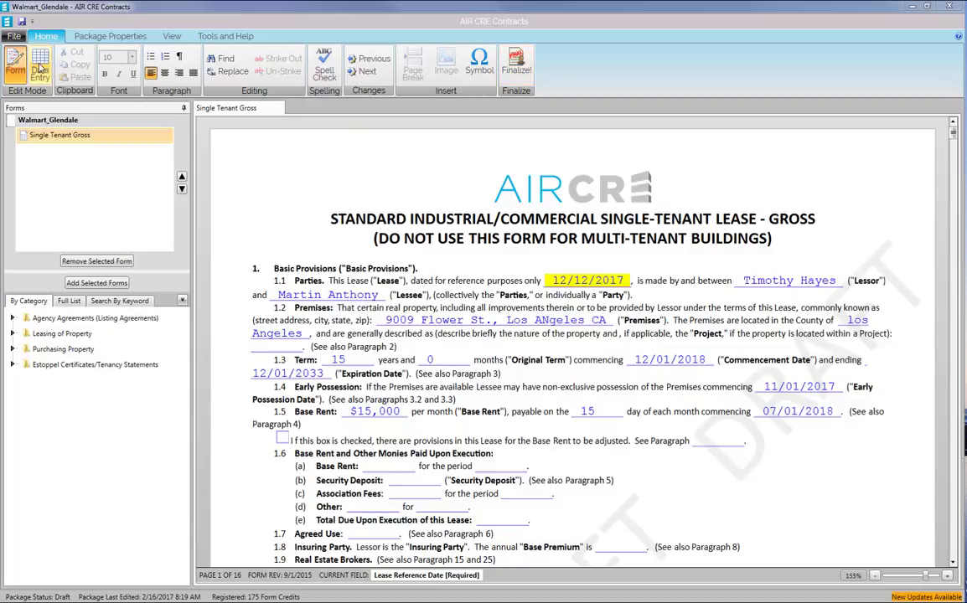
Finalize the Walmart_Glendale package, confirm with OK, and bring up its print preview.
left_click(39, 68)
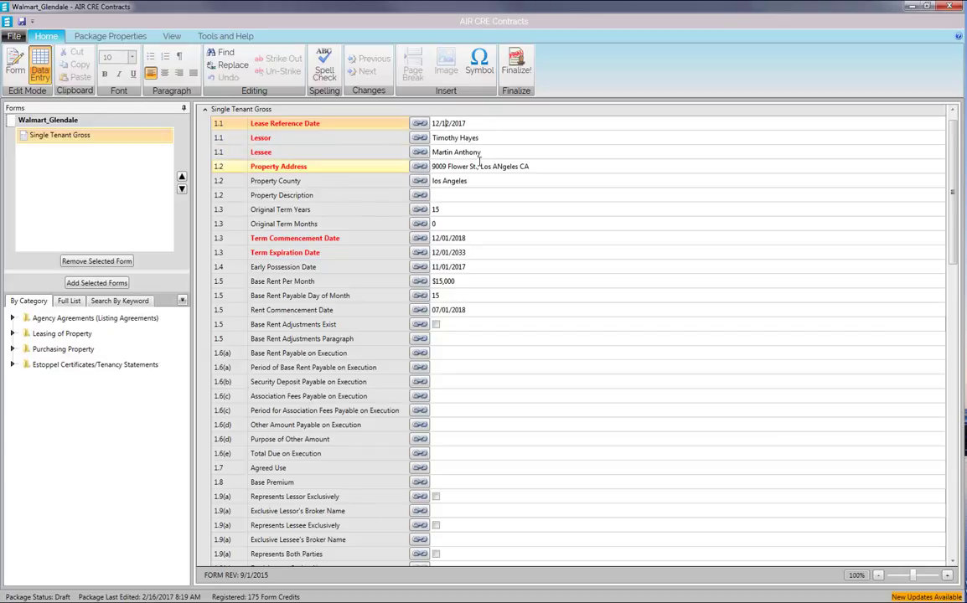
left_click(14, 67)
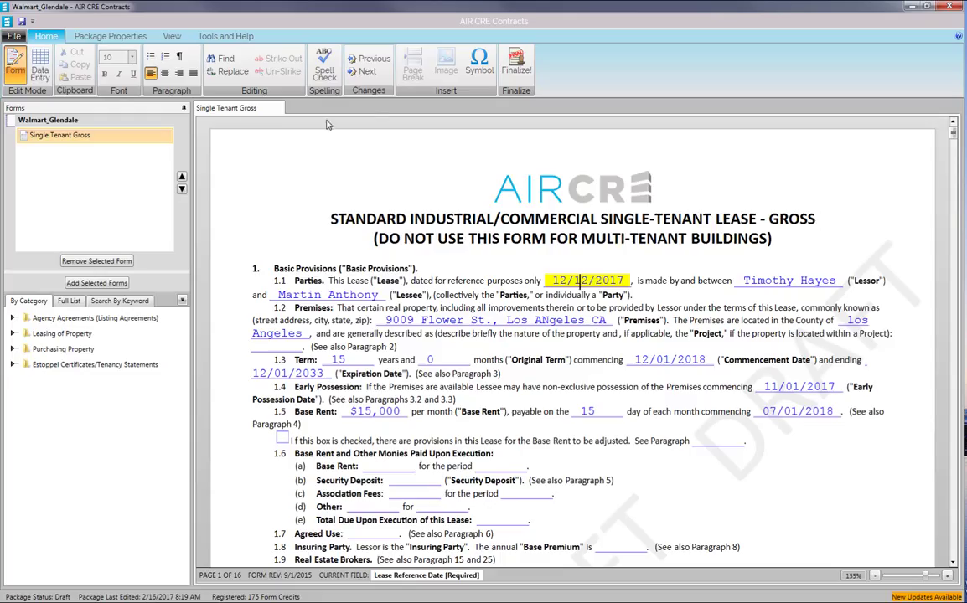
left_click(517, 58)
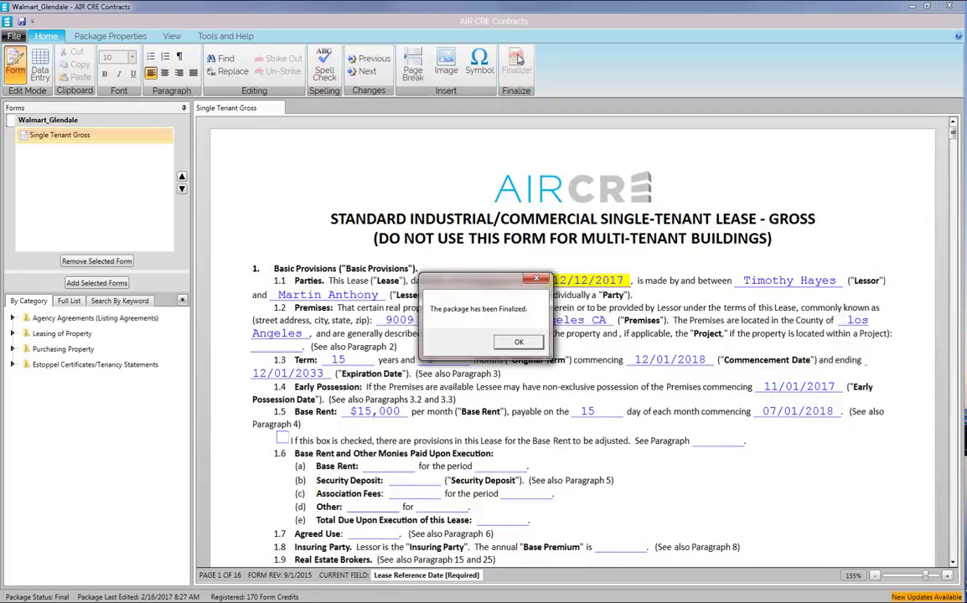
left_click(520, 345)
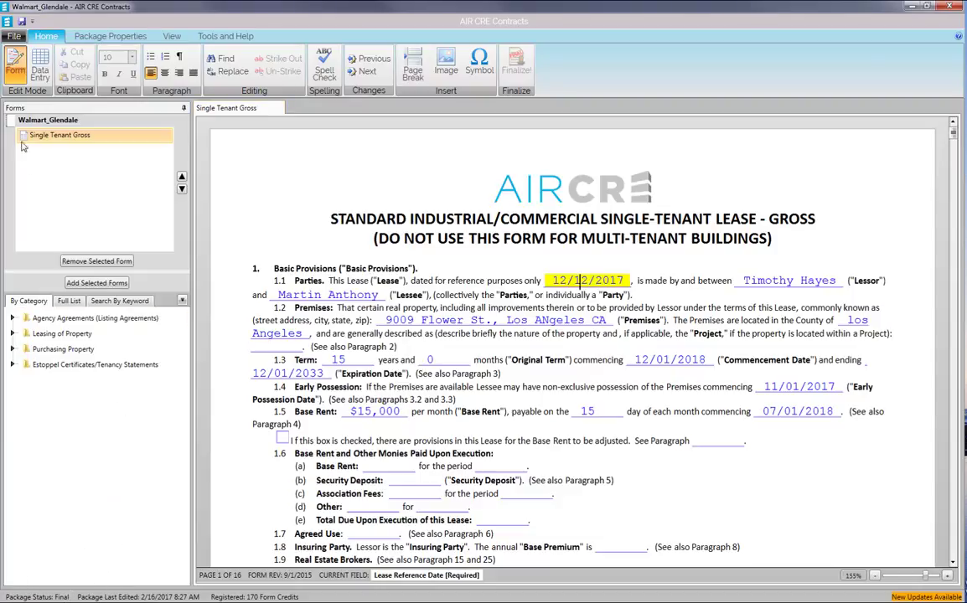
left_click(12, 36)
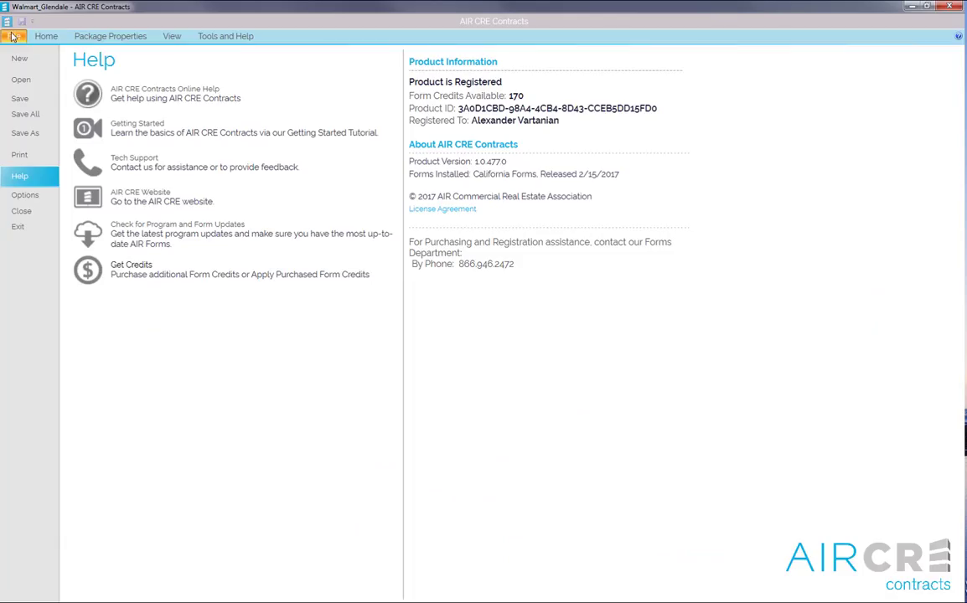
left_click(21, 156)
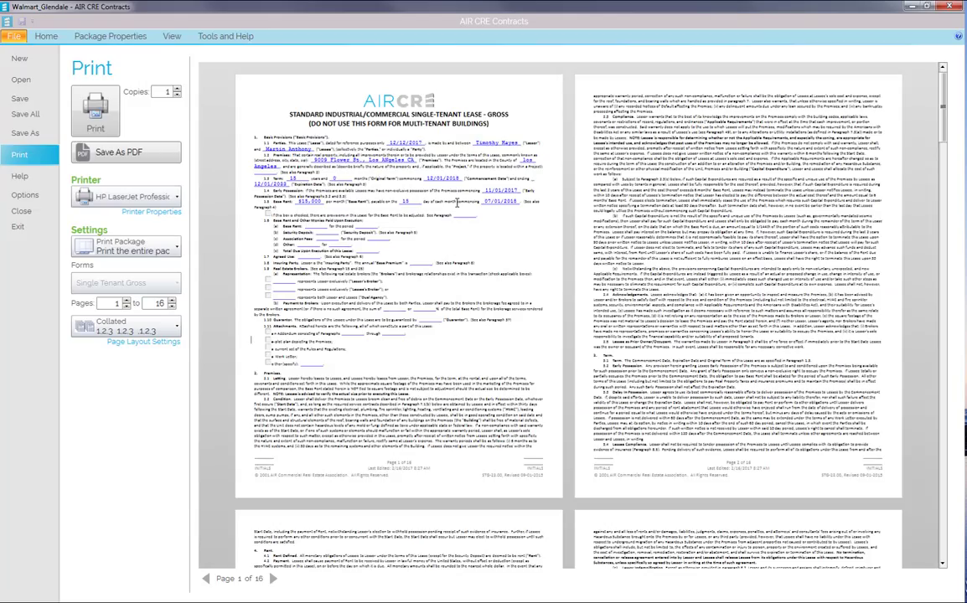